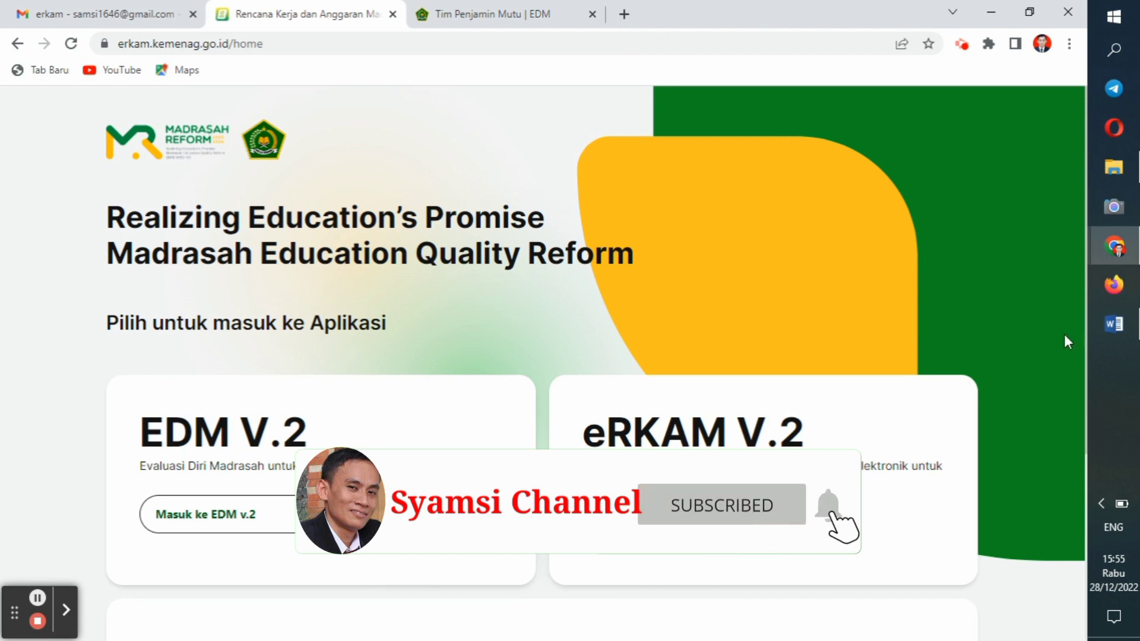
Compare the first two EDM and eRKAM differences listed in the Word document with the eRKAM home page in Chrome
{"action": "left_click", "coordinate": [1102, 327]}
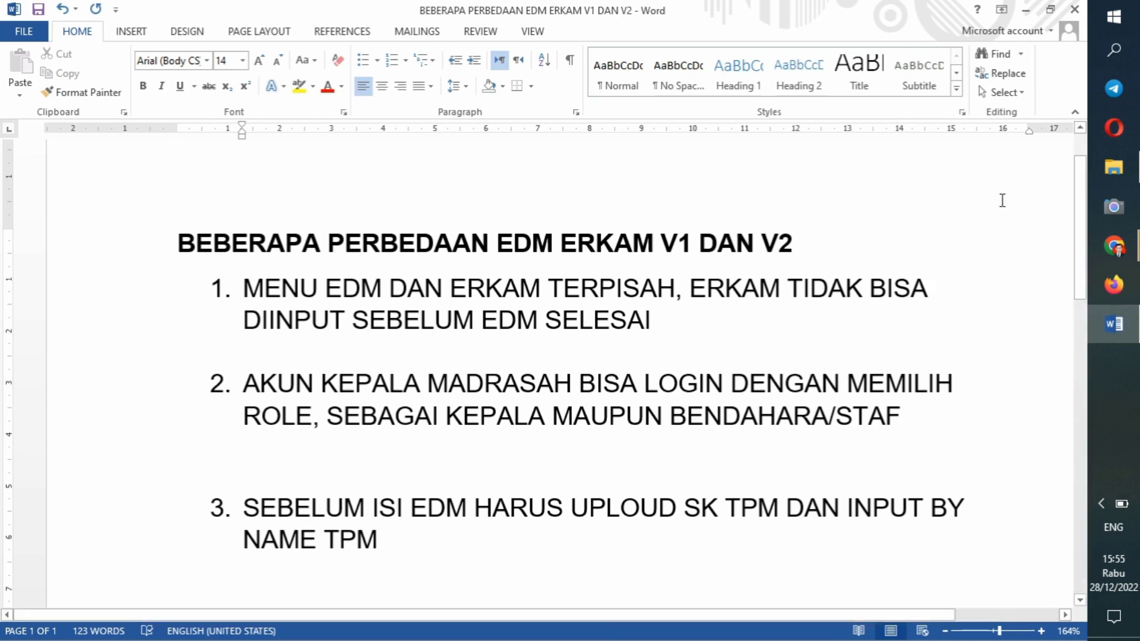
{"action": "left_click", "coordinate": [1109, 250]}
{"action": "left_click", "coordinate": [996, 229]}
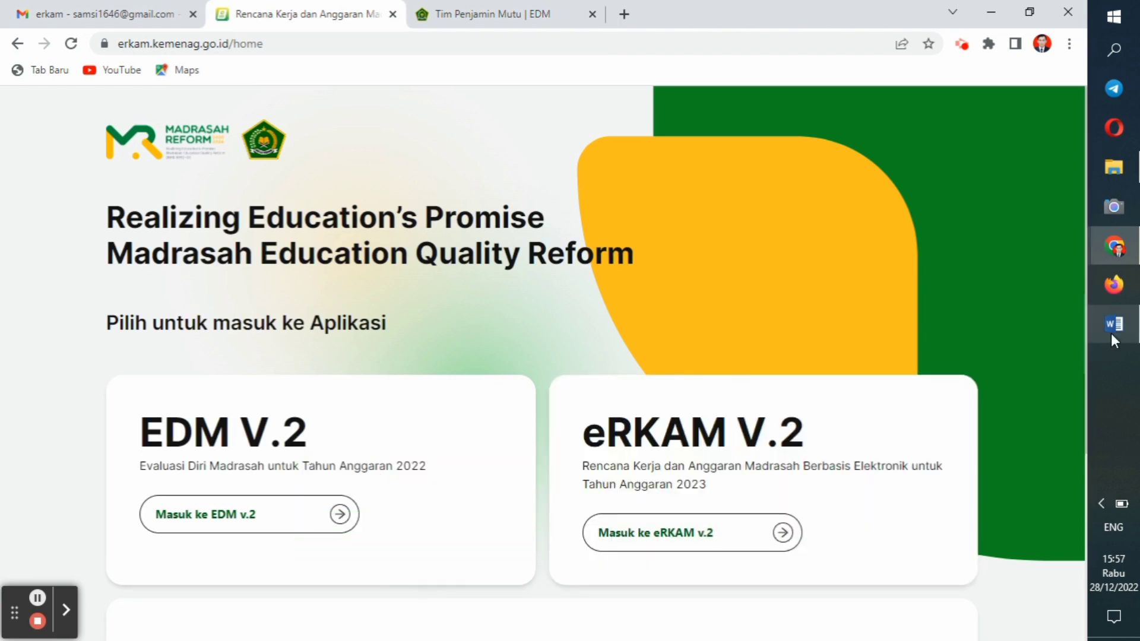
{"action": "left_click", "coordinate": [1112, 333]}
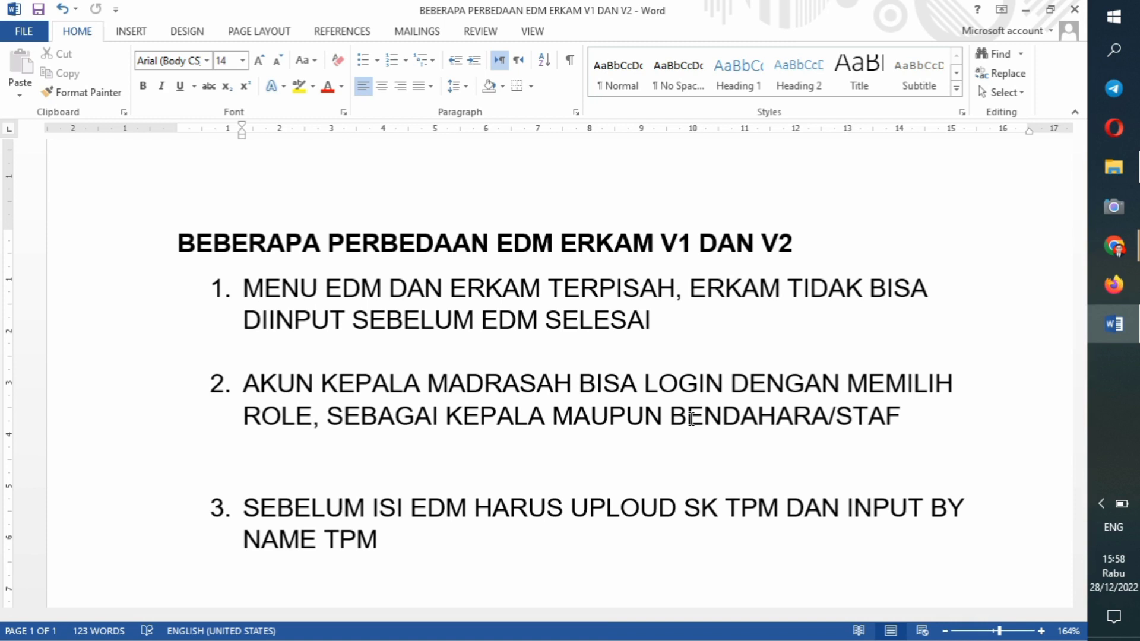
{"action": "left_click", "coordinate": [1130, 256]}
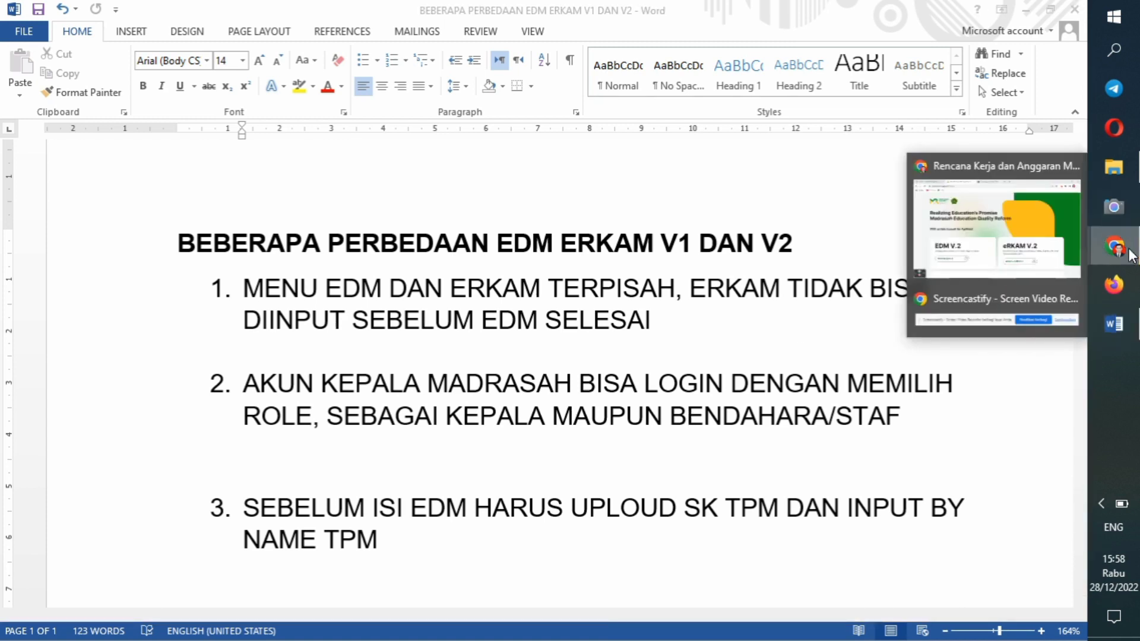
{"action": "left_click", "coordinate": [985, 255]}
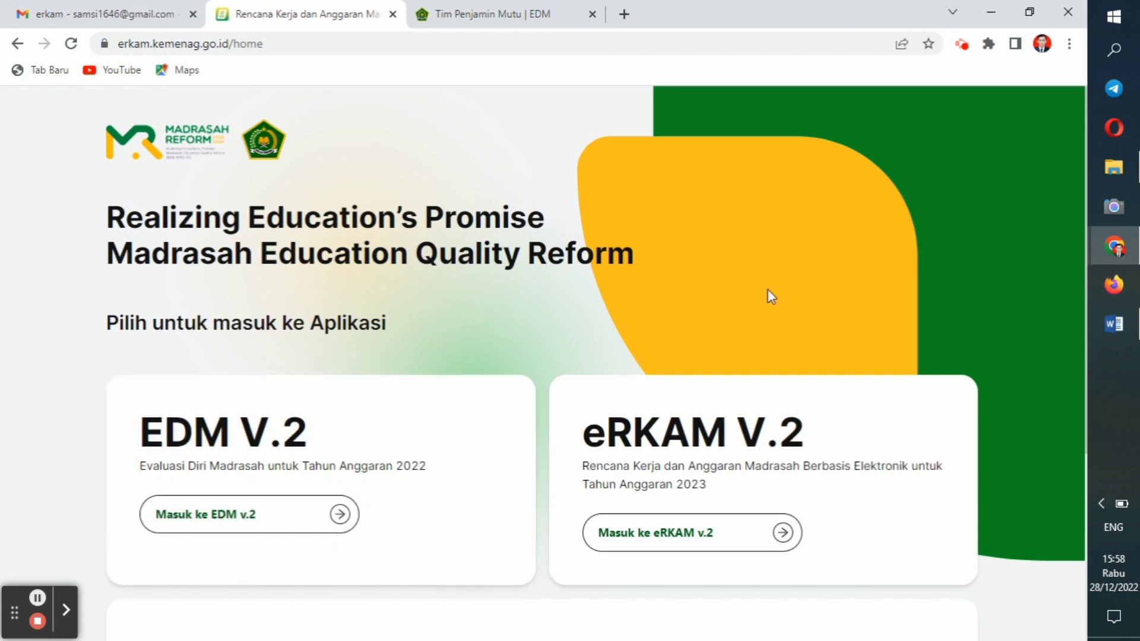
Switch to the Word document and read through difference 3 on the TPM decree down to the start of item 4
{"action": "left_click", "coordinate": [1113, 323]}
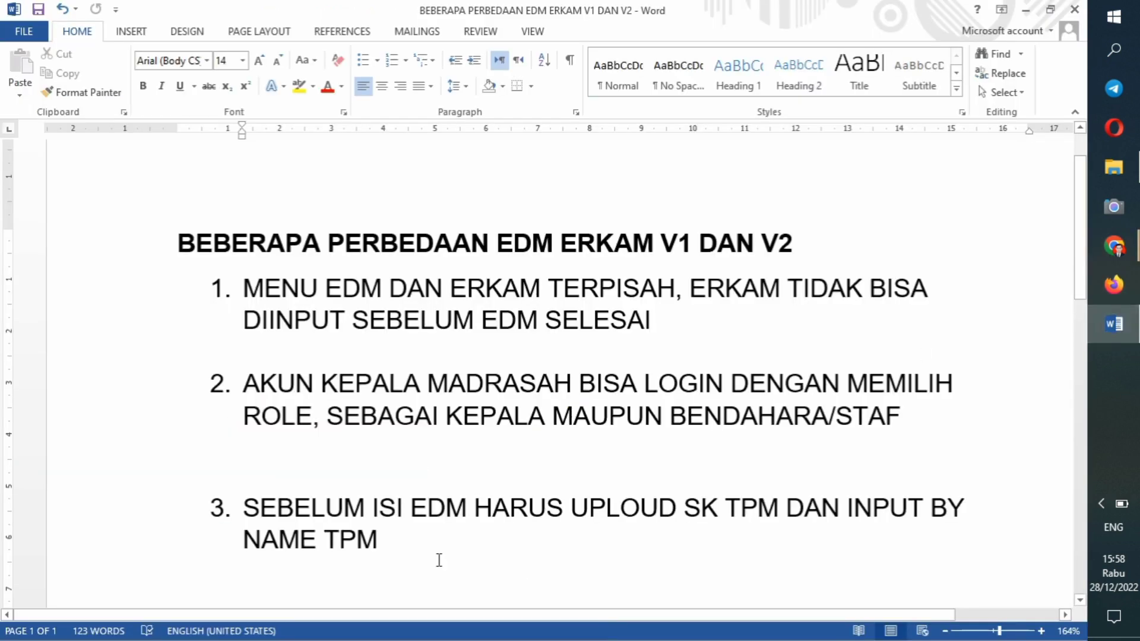
{"action": "left_click", "coordinate": [389, 539]}
{"action": "key", "text": "Down"}
{"action": "key", "text": "Down"}
{"action": "key", "text": "Down"}
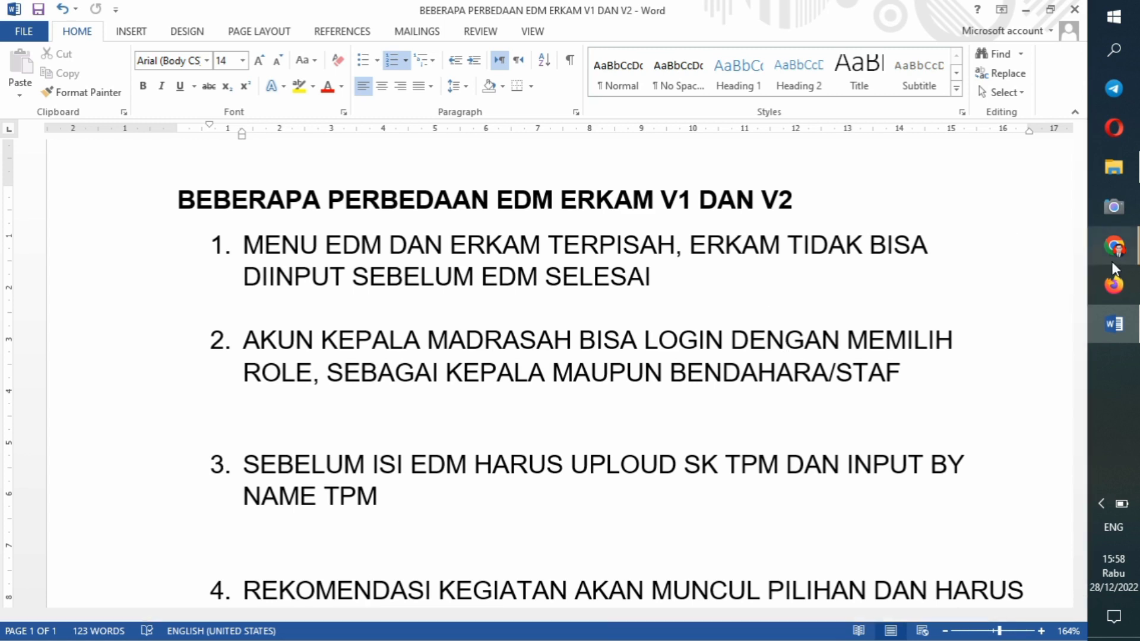
Switch to Chrome and examine the Upload SK and Daftar Anggota TPM sections on the EDM Tim Penjamin Mutu page
{"action": "mouse_move", "coordinate": [1112, 263]}
{"action": "left_click", "coordinate": [999, 228]}
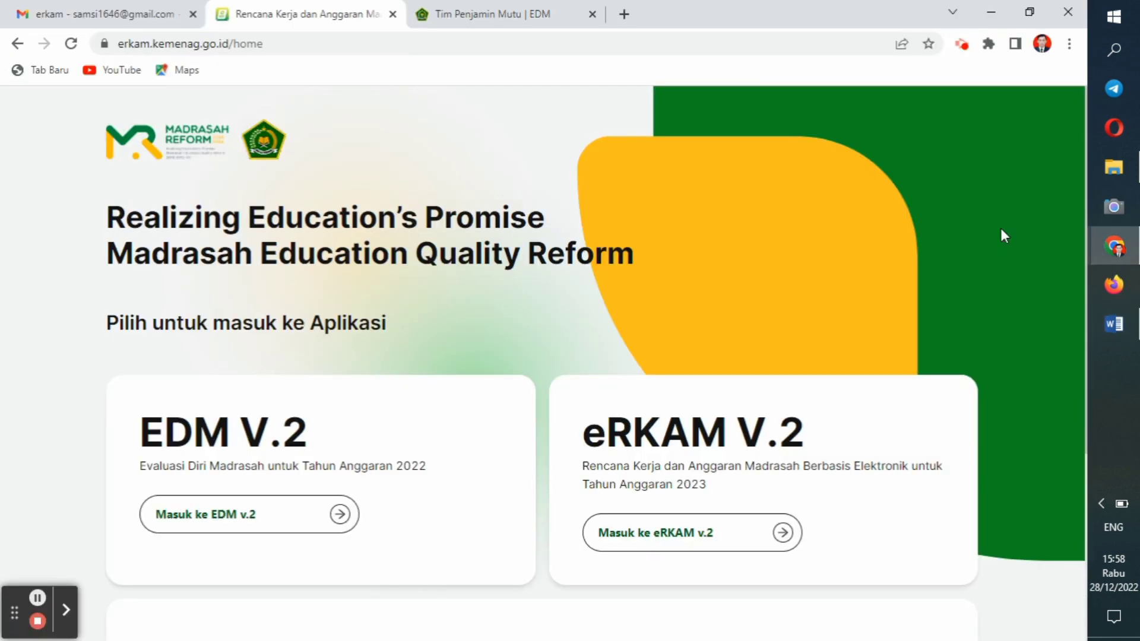
{"action": "left_click", "coordinate": [493, 13]}
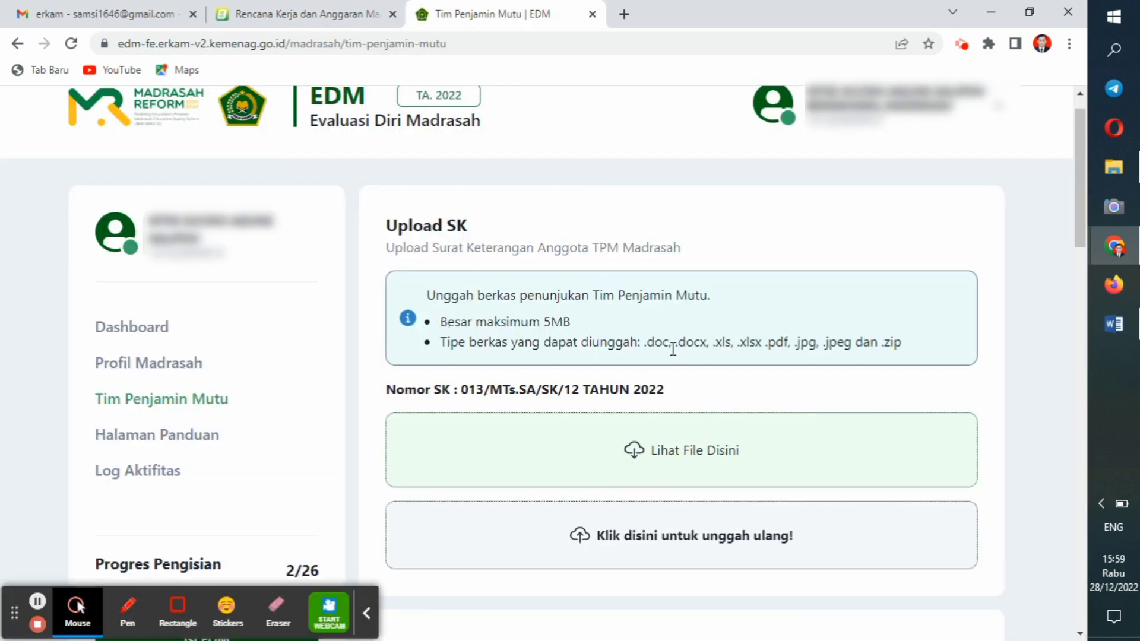
{"action": "left_click", "coordinate": [366, 617]}
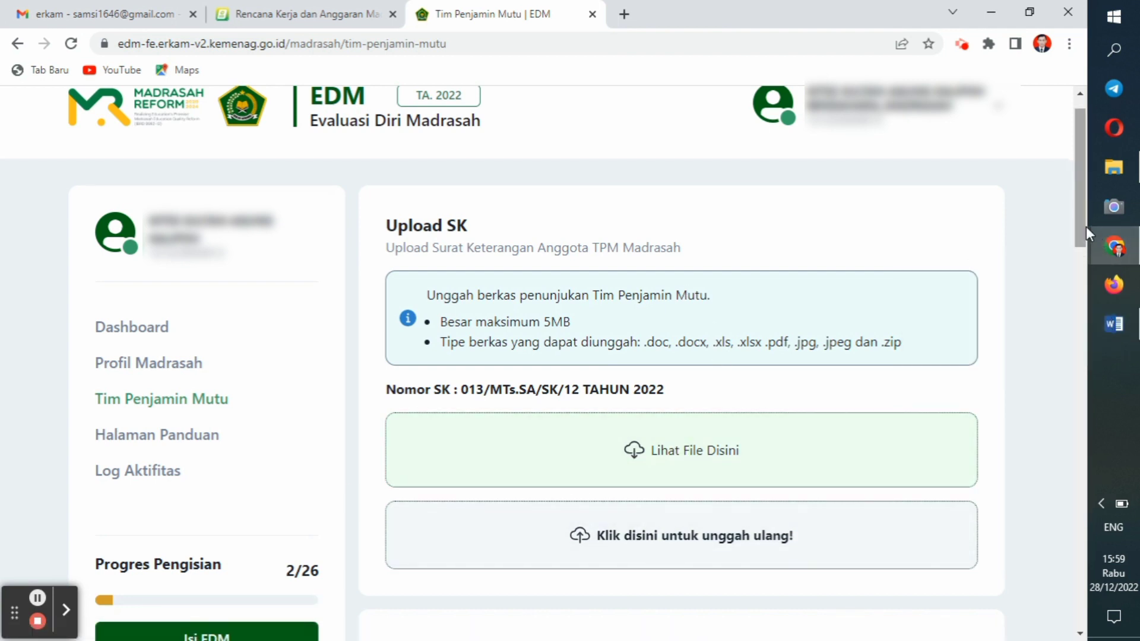
{"action": "scroll", "coordinate": [1084, 229], "scroll_direction": "down", "scroll_amount": 3}
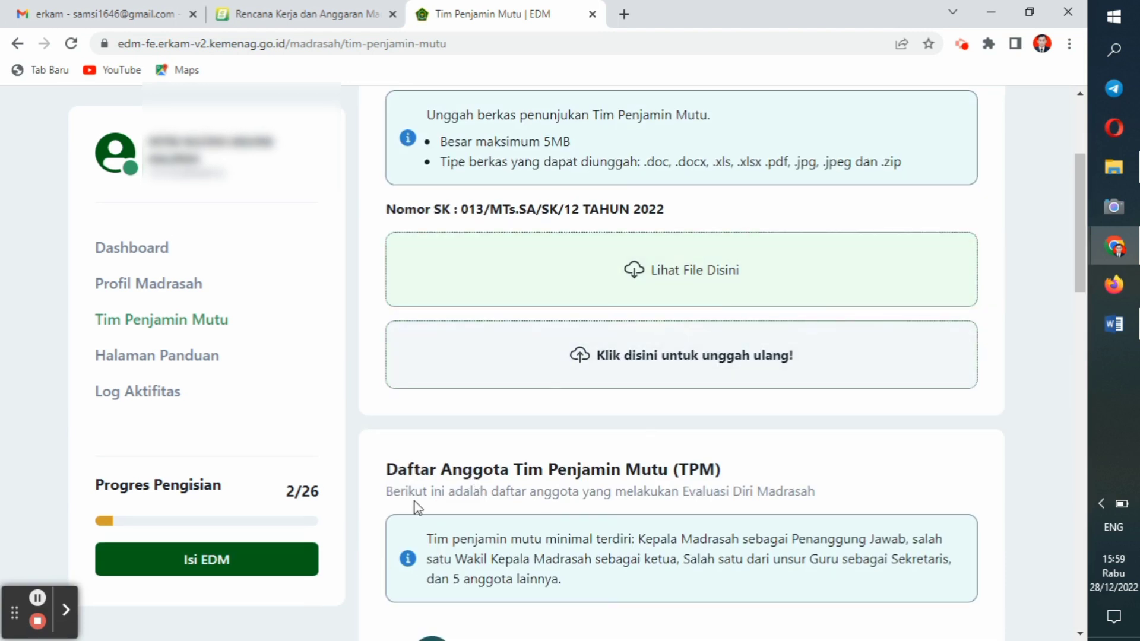
Review differences 4 to 6 in the Word document, and return to Chrome to continue the EDM evaluation
{"action": "left_click", "coordinate": [1098, 329]}
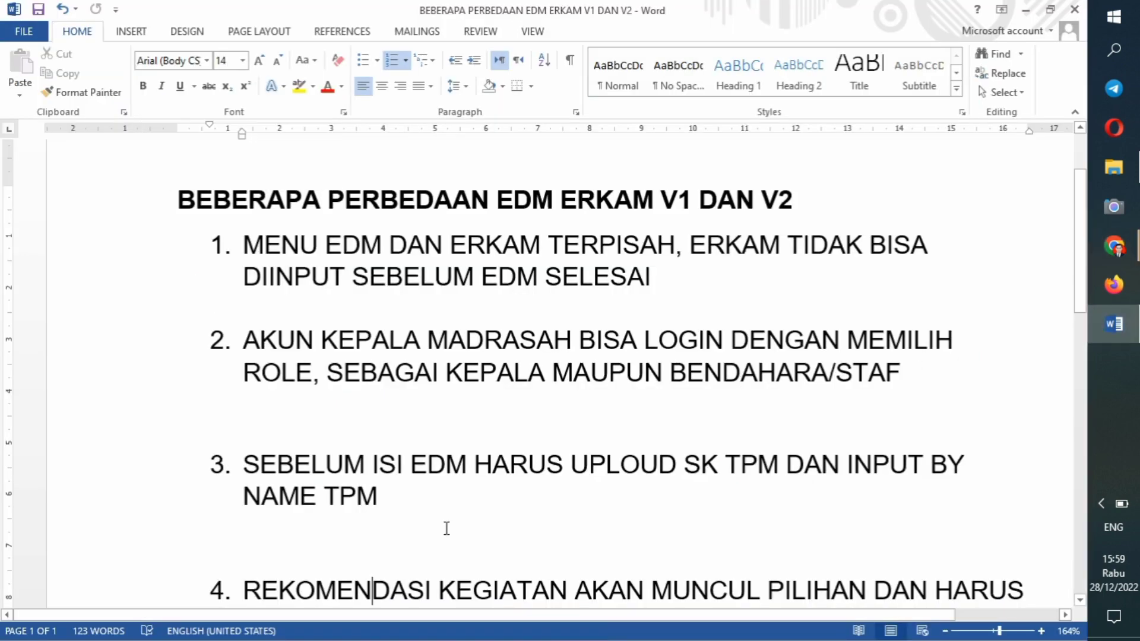
{"action": "scroll", "coordinate": [446, 527], "scroll_direction": "down", "scroll_amount": 5}
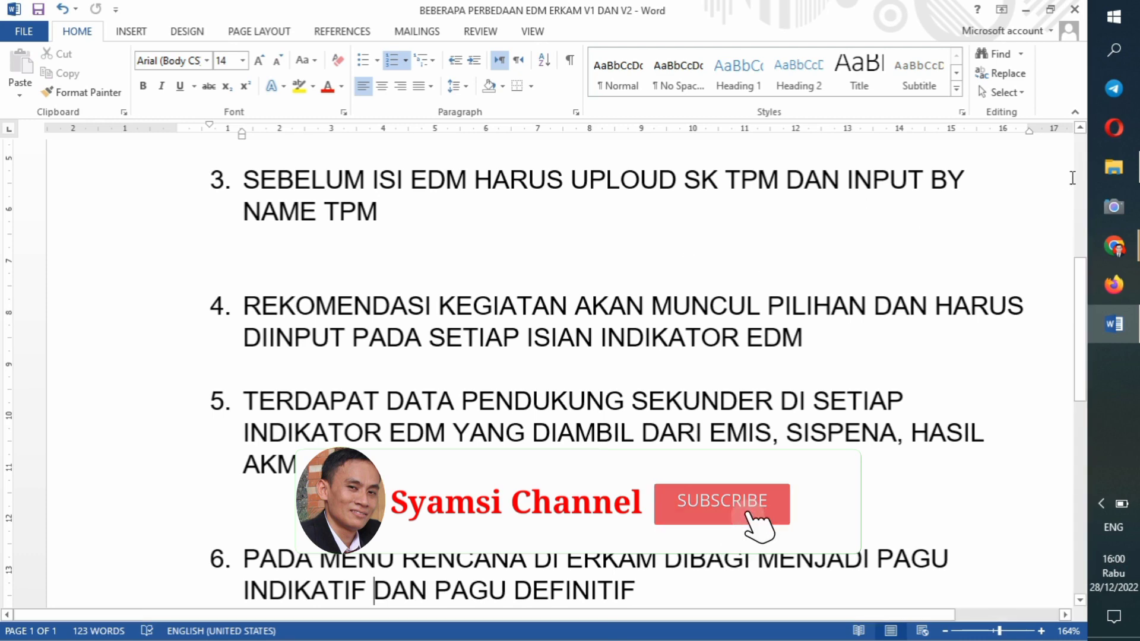
{"action": "mouse_move", "coordinate": [1115, 249]}
{"action": "left_click", "coordinate": [987, 203]}
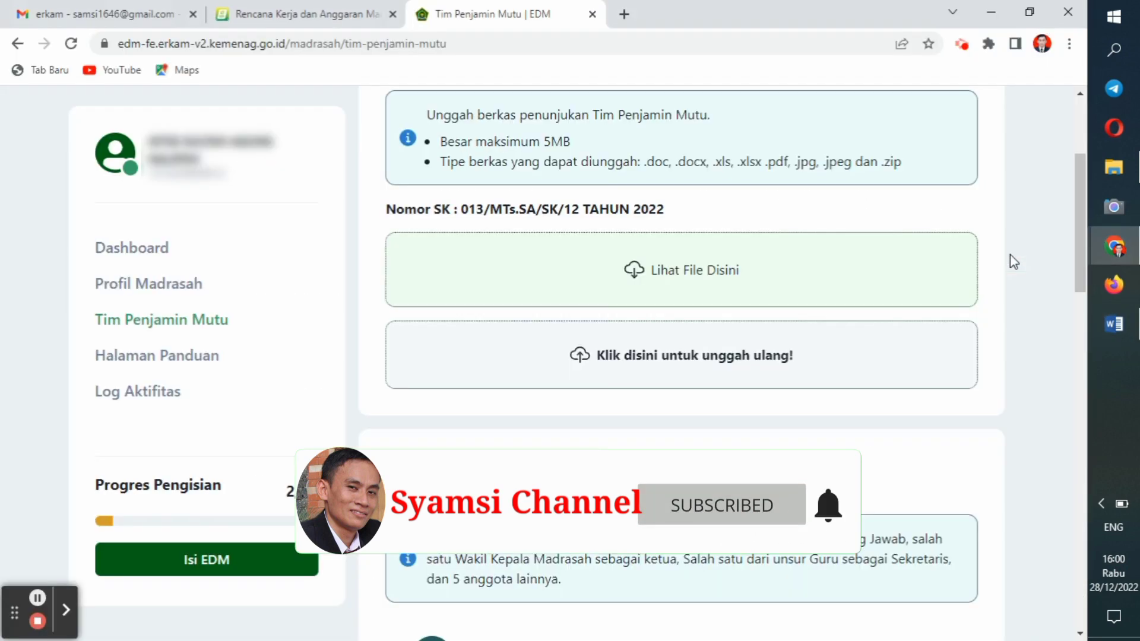
{"action": "left_click", "coordinate": [262, 562]}
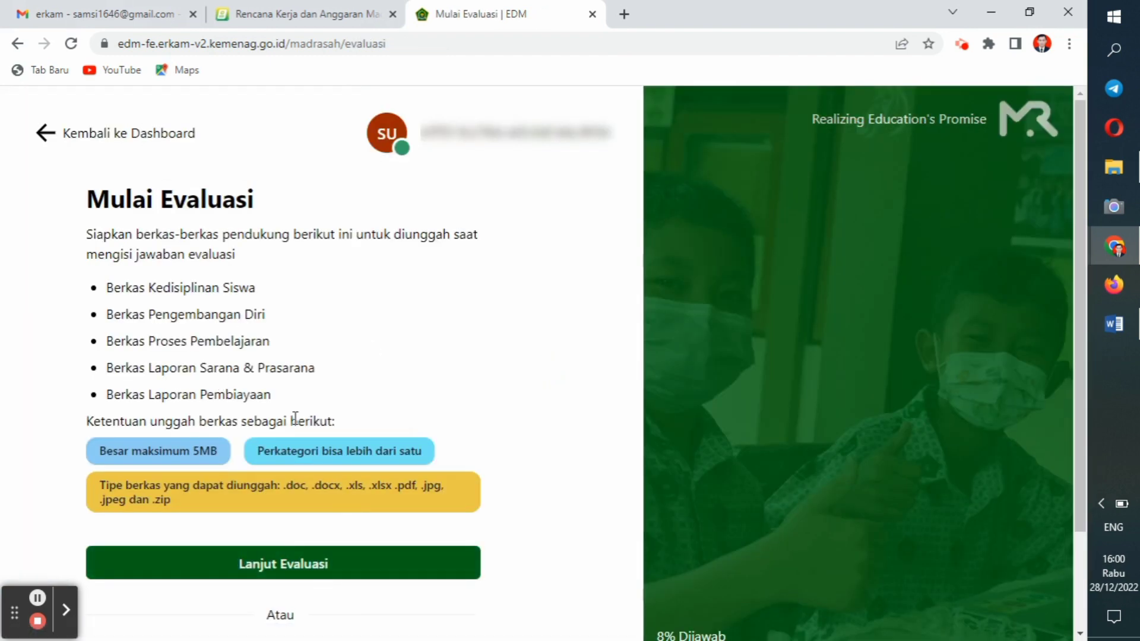
{"action": "left_click", "coordinate": [285, 558]}
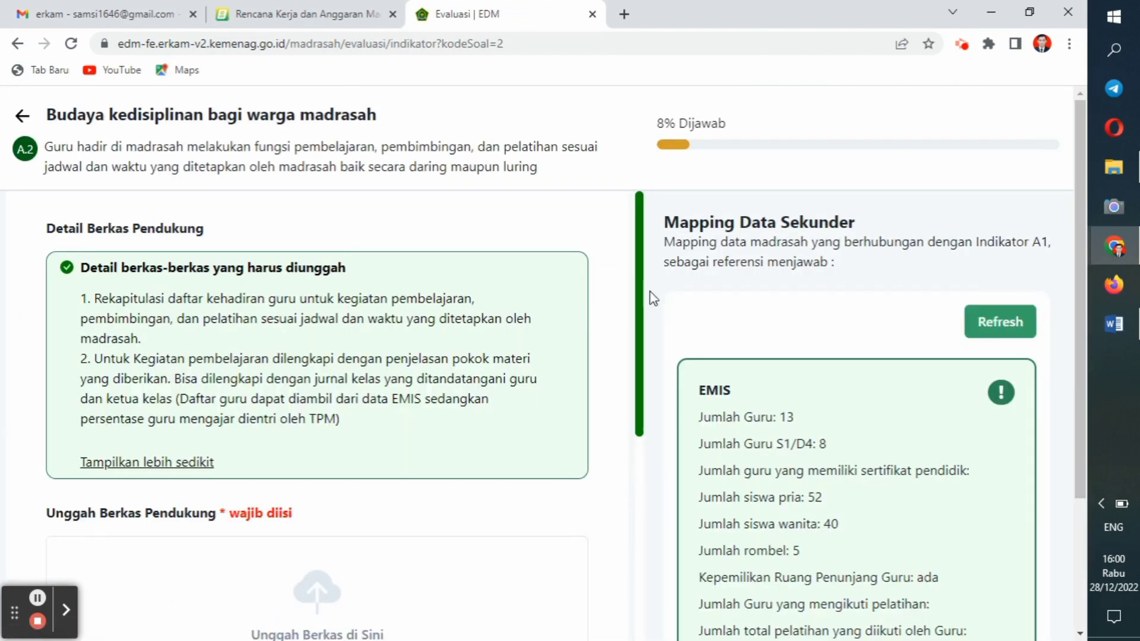
Go back to indicator A.1 and examine its supporting file, answer and Pilih Tingkat sections
{"action": "left_click_drag", "start_coordinate": [1076, 234], "coordinate": [1073, 401]}
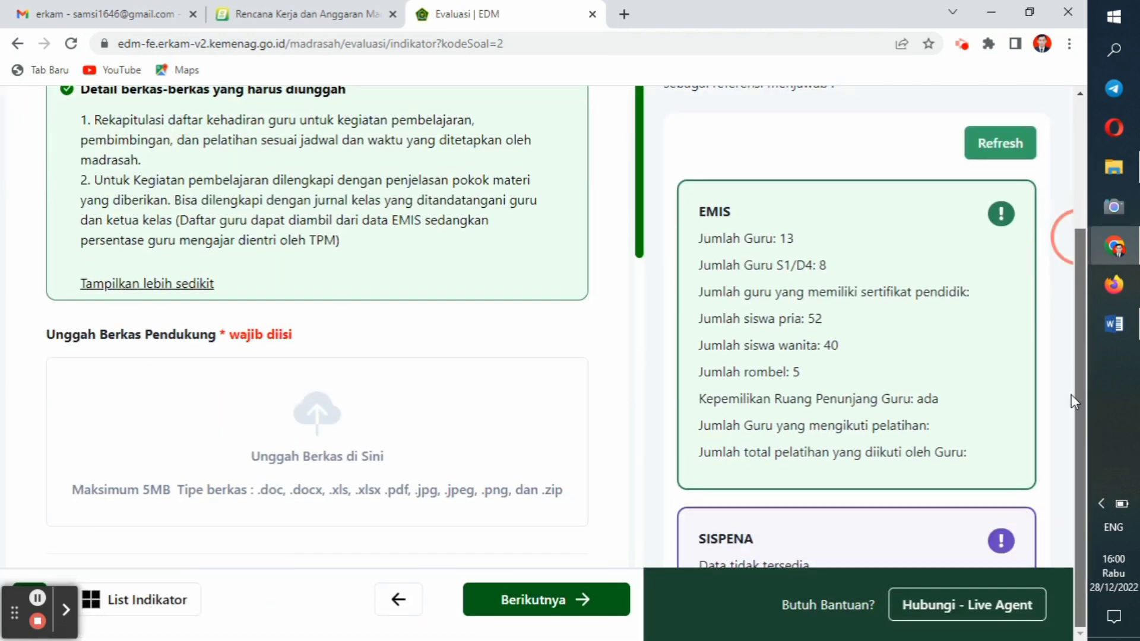
{"action": "left_click", "coordinate": [397, 601]}
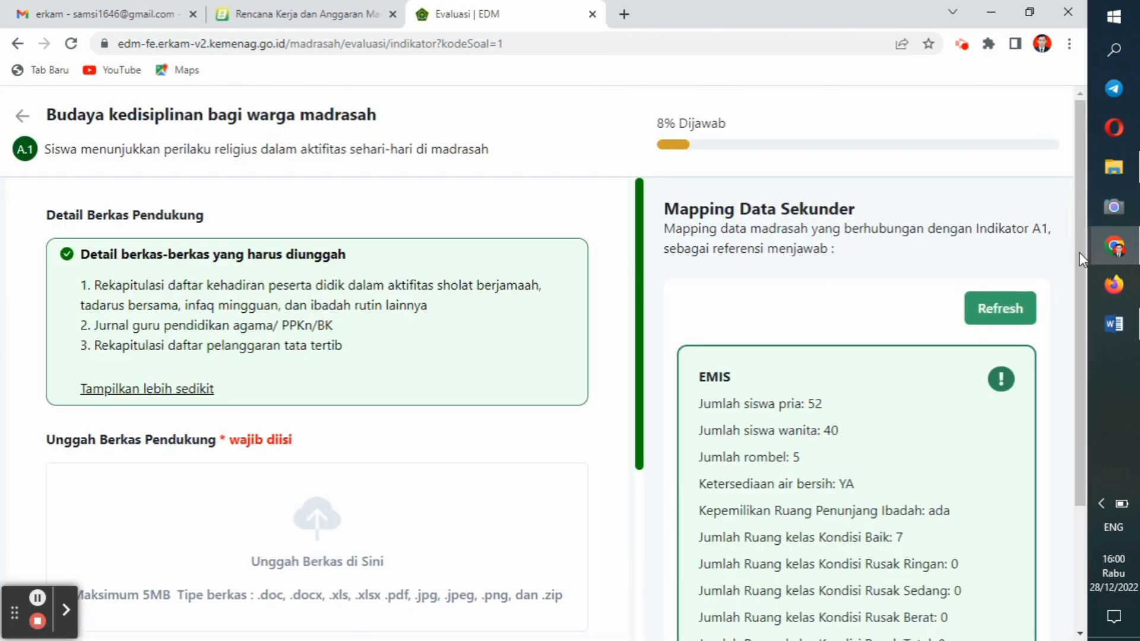
{"action": "left_click_drag", "start_coordinate": [1081, 253], "coordinate": [1071, 448]}
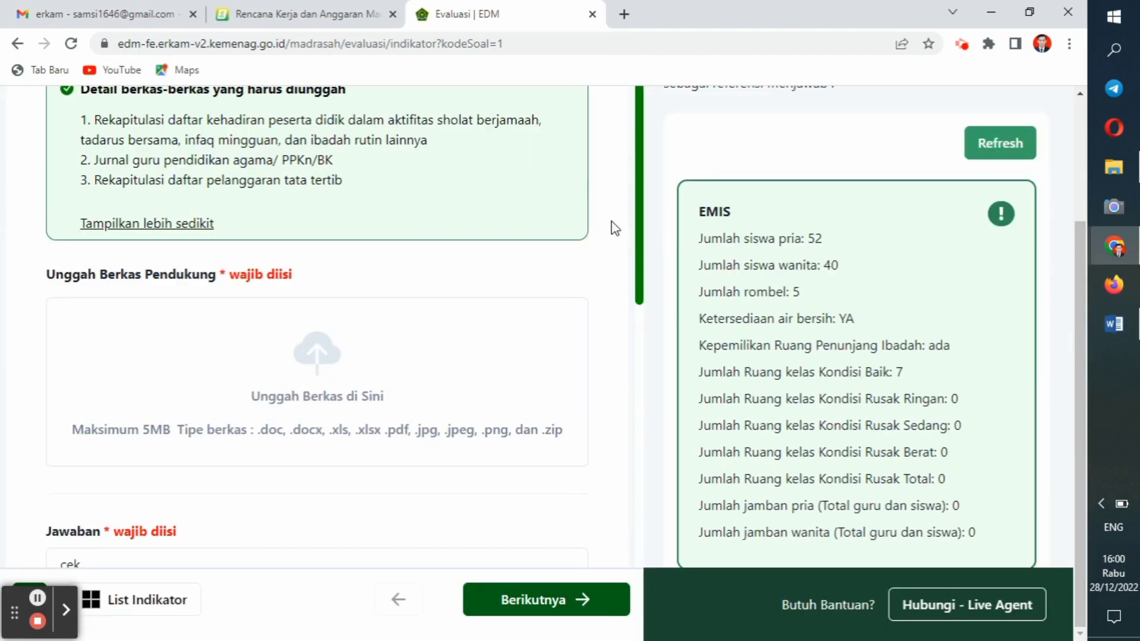
{"action": "left_click", "coordinate": [641, 273]}
{"action": "left_click_drag", "start_coordinate": [643, 307], "coordinate": [646, 313]}
{"action": "left_click_drag", "start_coordinate": [639, 353], "coordinate": [632, 515]}
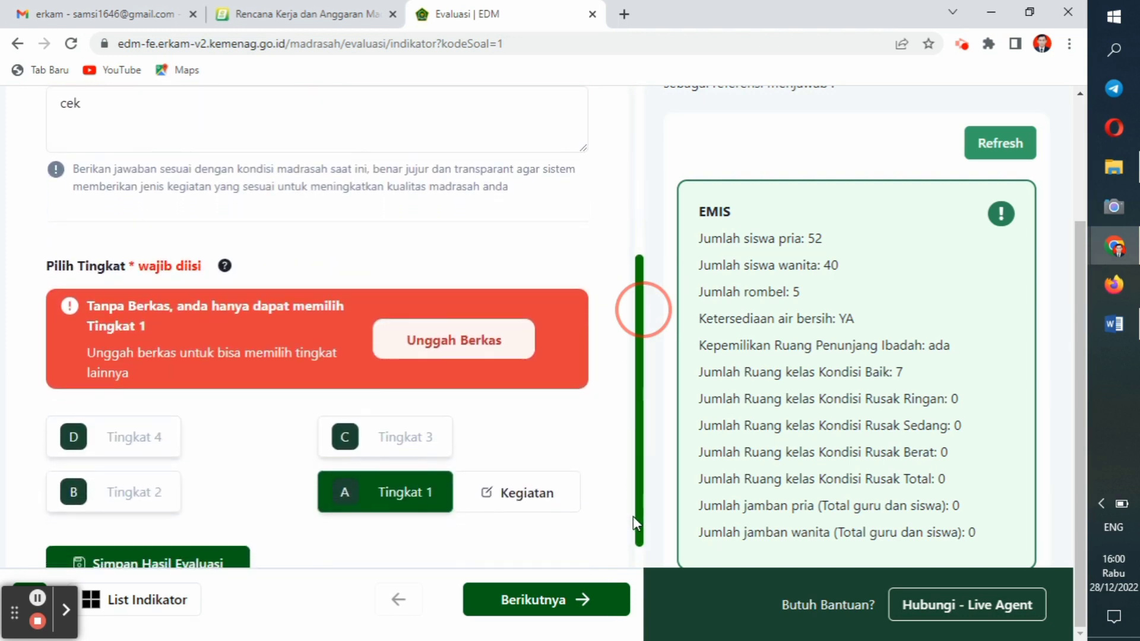
Review the Kegiatan choices for Tingkat 1 of indicator A.1 through the end of the list, and close it without saving
{"action": "left_click", "coordinate": [354, 507]}
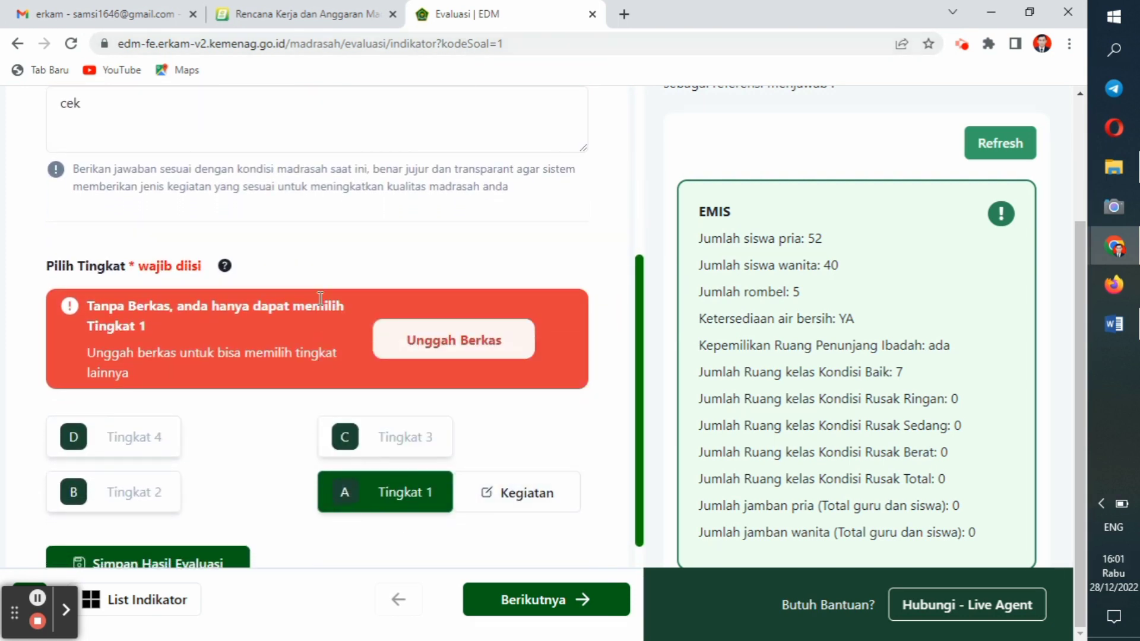
{"action": "left_click", "coordinate": [499, 497]}
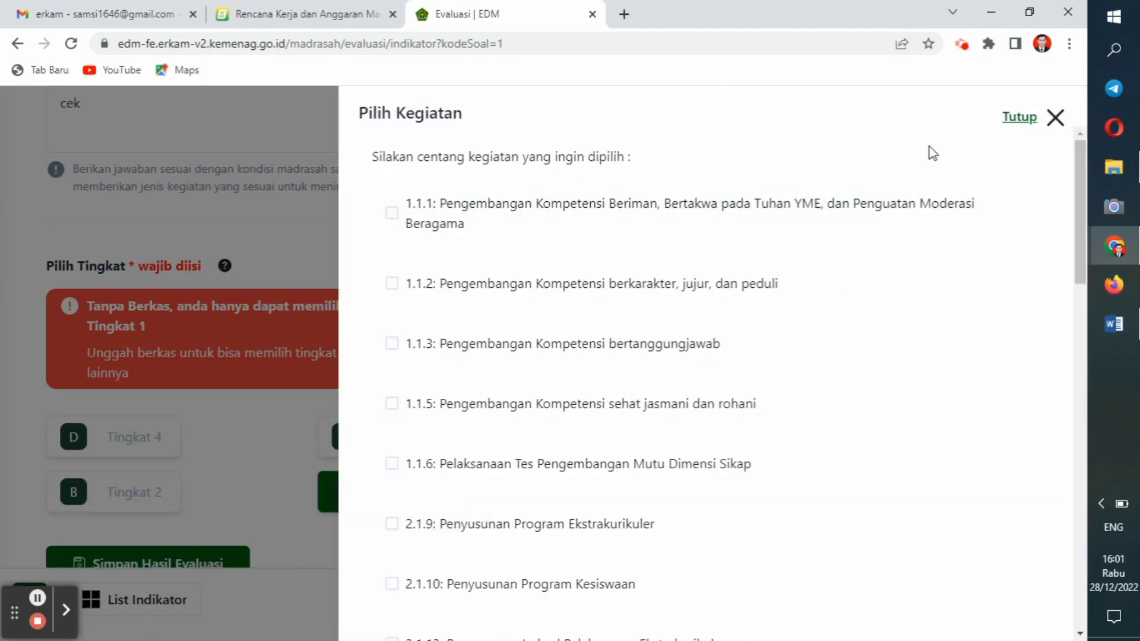
{"action": "left_click_drag", "start_coordinate": [1085, 210], "coordinate": [1030, 585]}
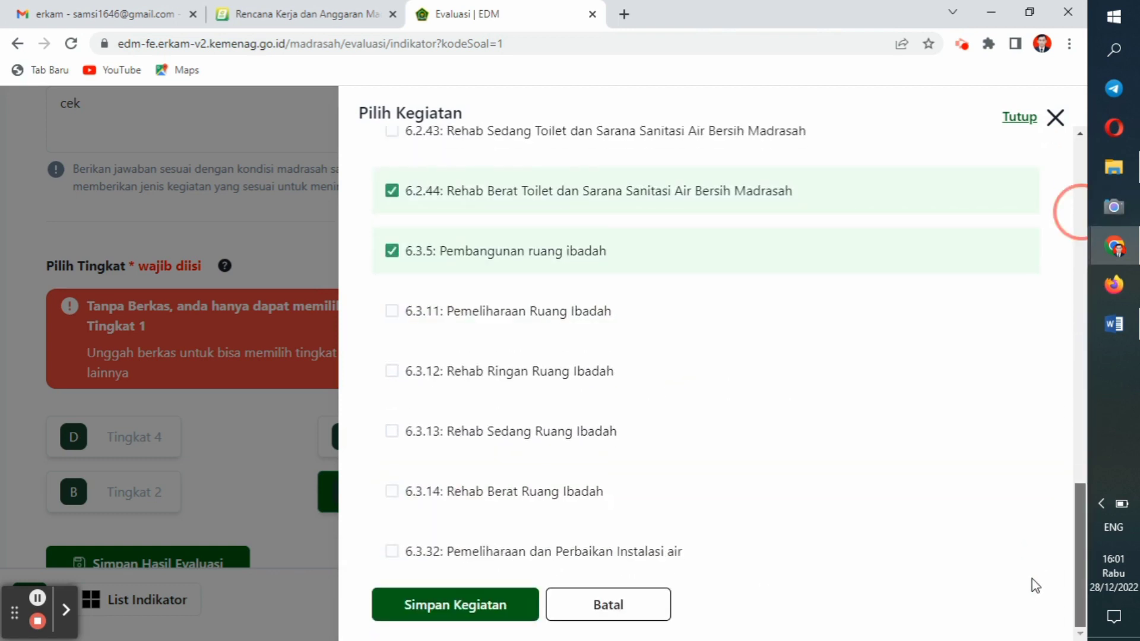
{"action": "left_click", "coordinate": [796, 72]}
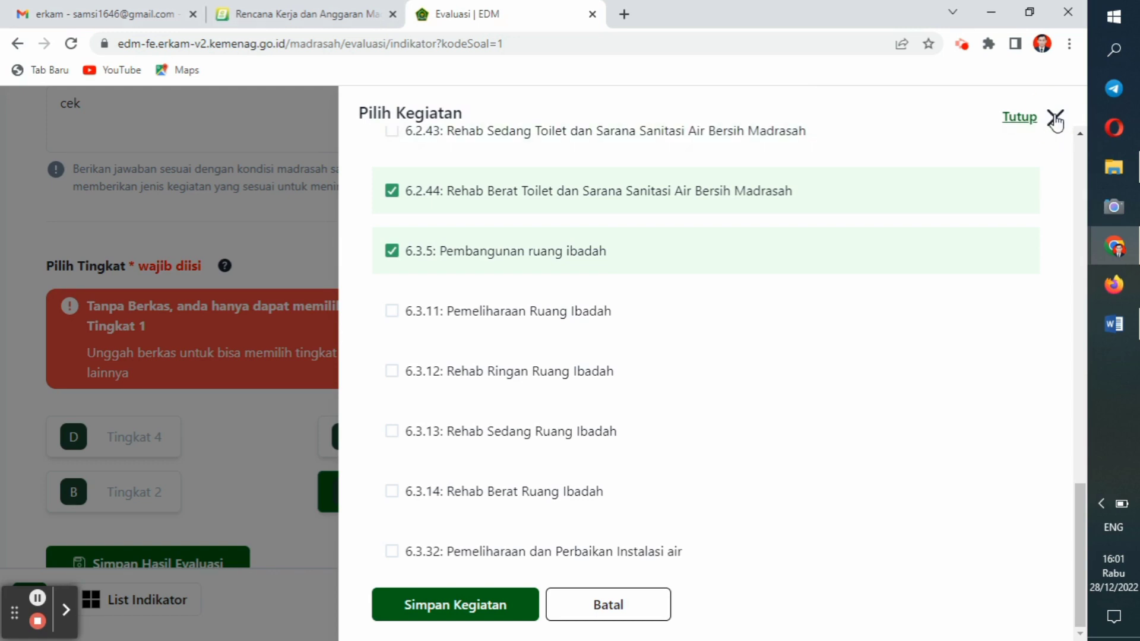
{"action": "left_click", "coordinate": [1055, 121]}
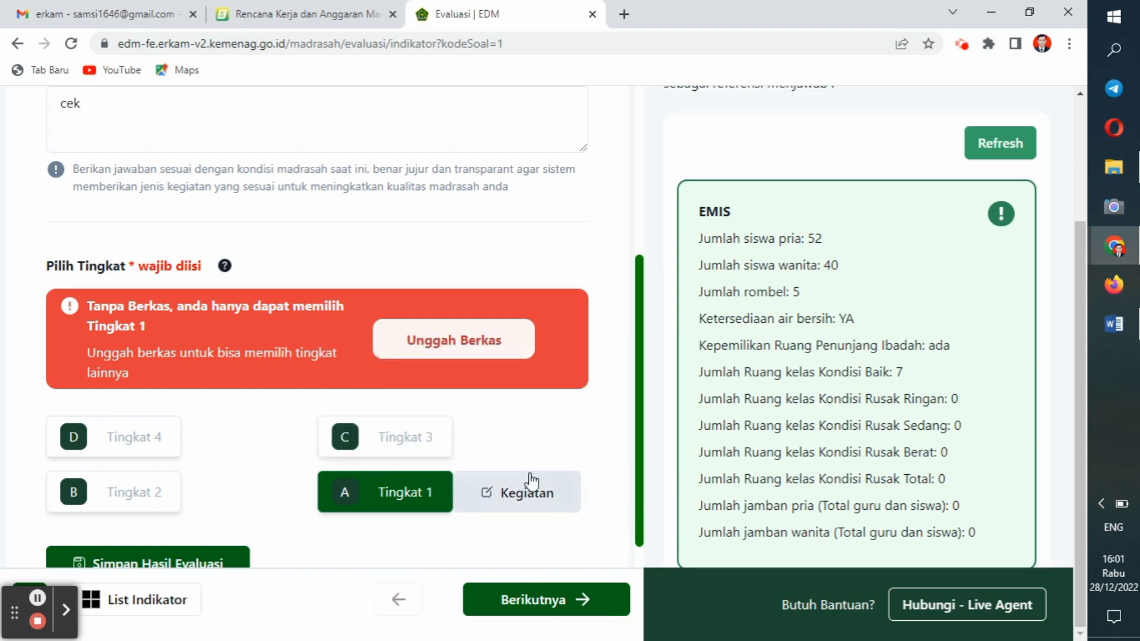
Advance to indicator A.2, view its Kegiatan choices for Tingkat 1, and close the list without changes
{"action": "left_click", "coordinate": [527, 603]}
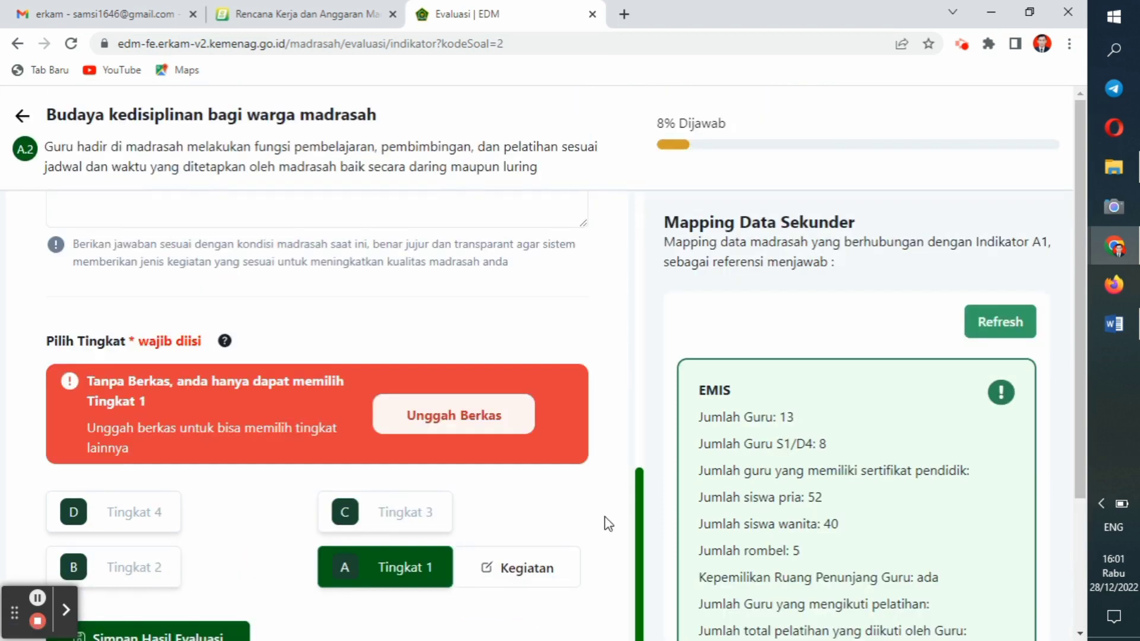
{"action": "left_click", "coordinate": [522, 565]}
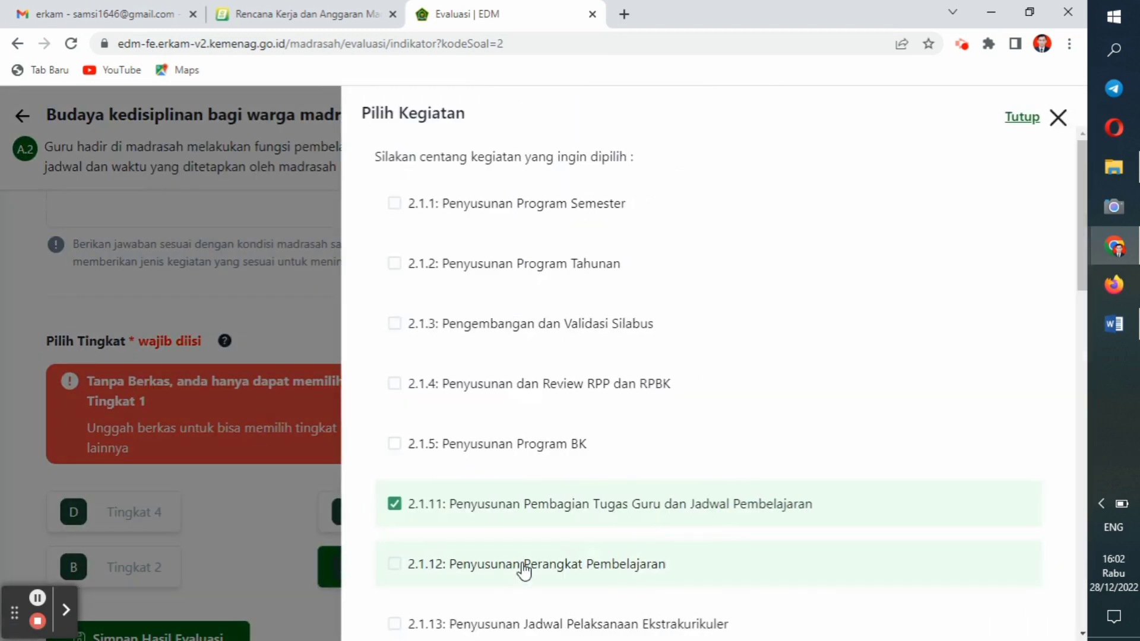
{"action": "left_click", "coordinate": [1055, 117]}
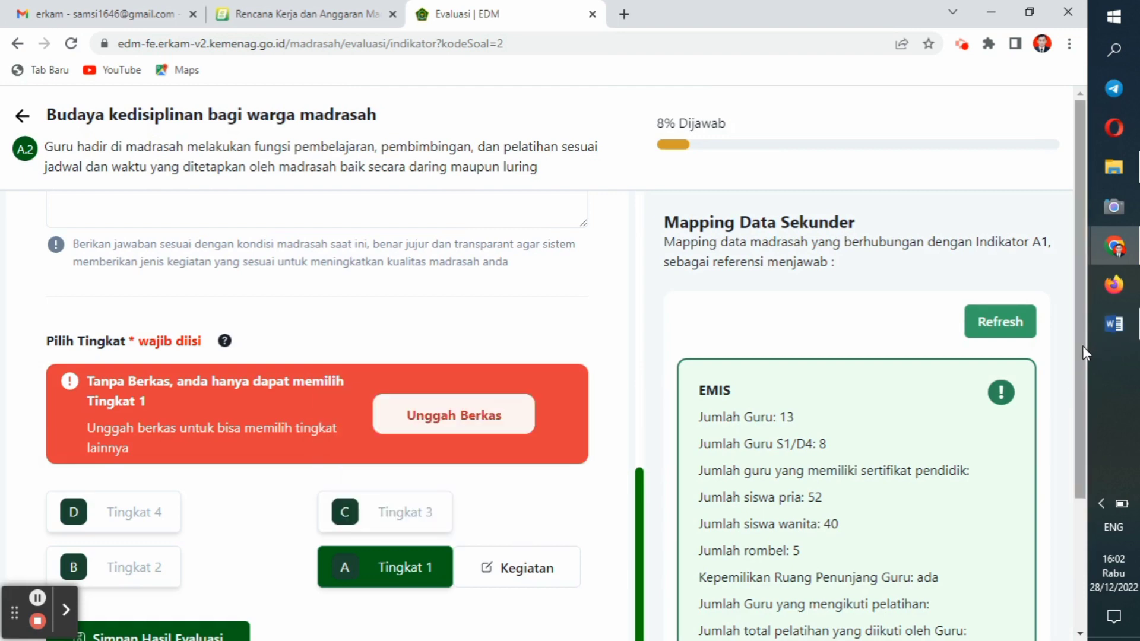
{"action": "mouse_move", "coordinate": [1082, 346]}
{"action": "left_mouse_down"}
{"action": "mouse_move", "coordinate": [1074, 423]}
{"action": "mouse_move", "coordinate": [1081, 343]}
{"action": "left_mouse_up"}
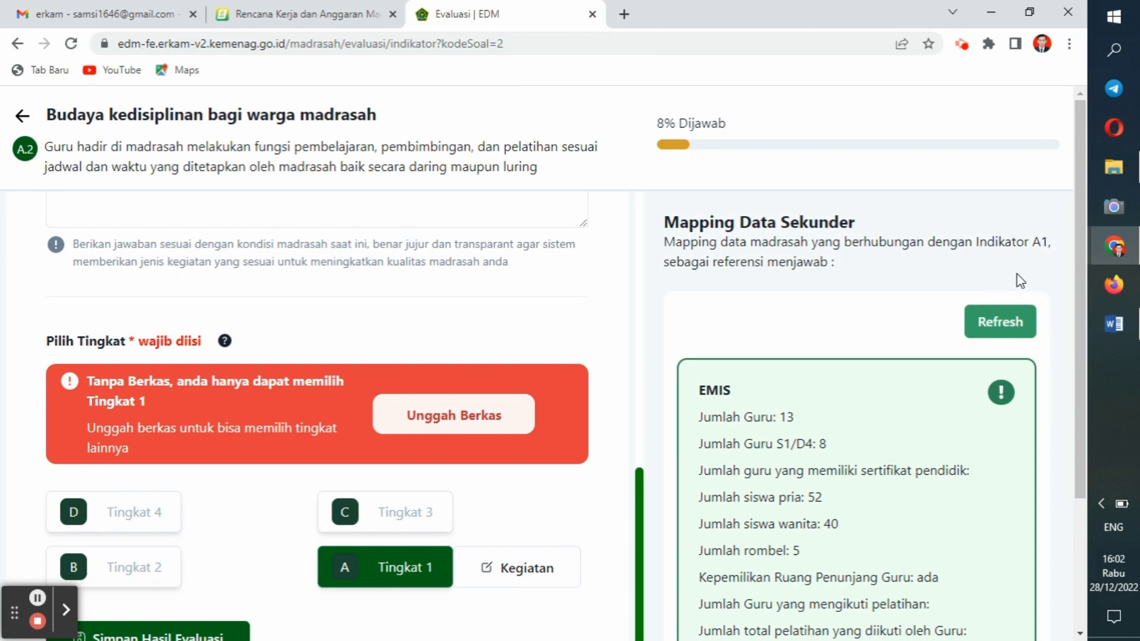
Check difference 5 in the Word document, and examine Mapping Data Sekunder in Chrome for indicators A.2 and A.3
{"action": "left_click", "coordinate": [1112, 333]}
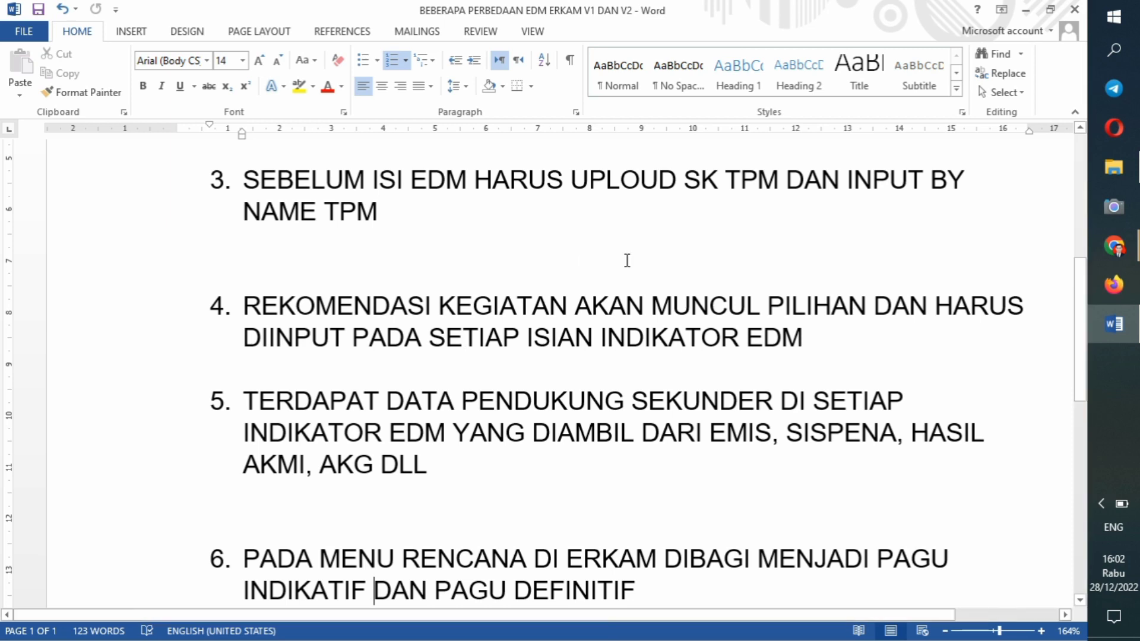
{"action": "mouse_move", "coordinate": [1104, 247]}
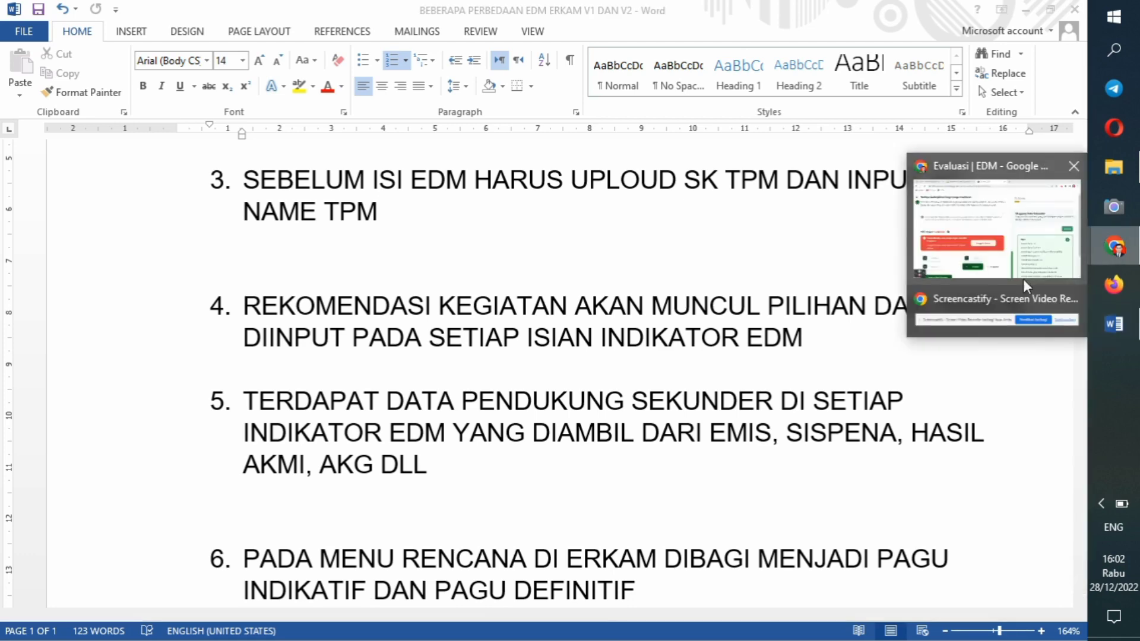
{"action": "left_click", "coordinate": [1011, 261]}
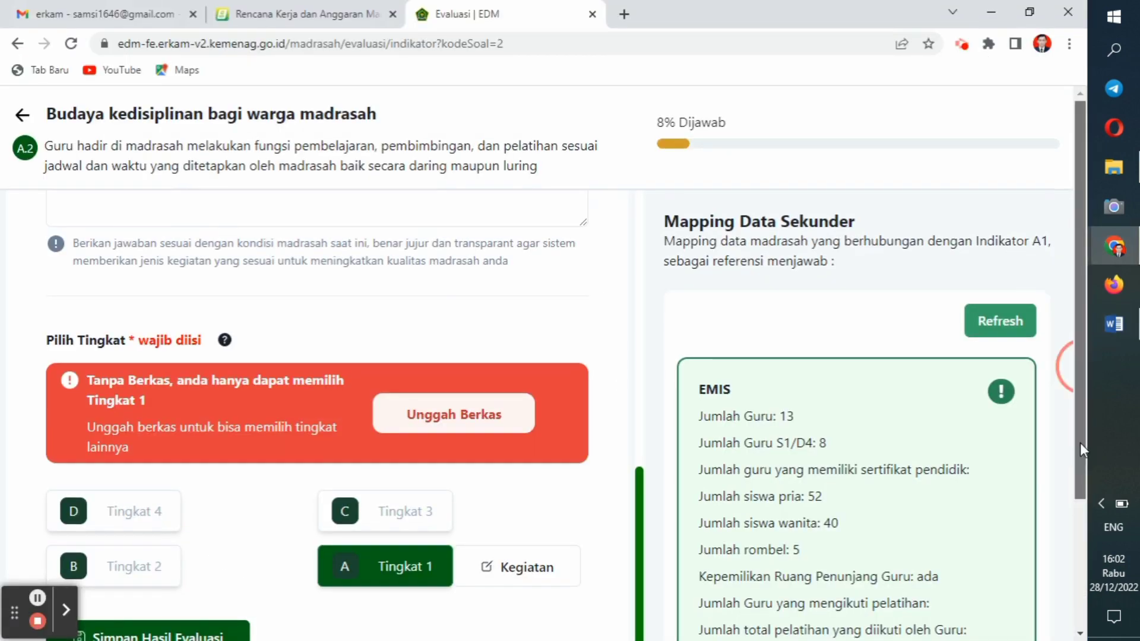
{"action": "left_click_drag", "start_coordinate": [1080, 442], "coordinate": [1079, 577]}
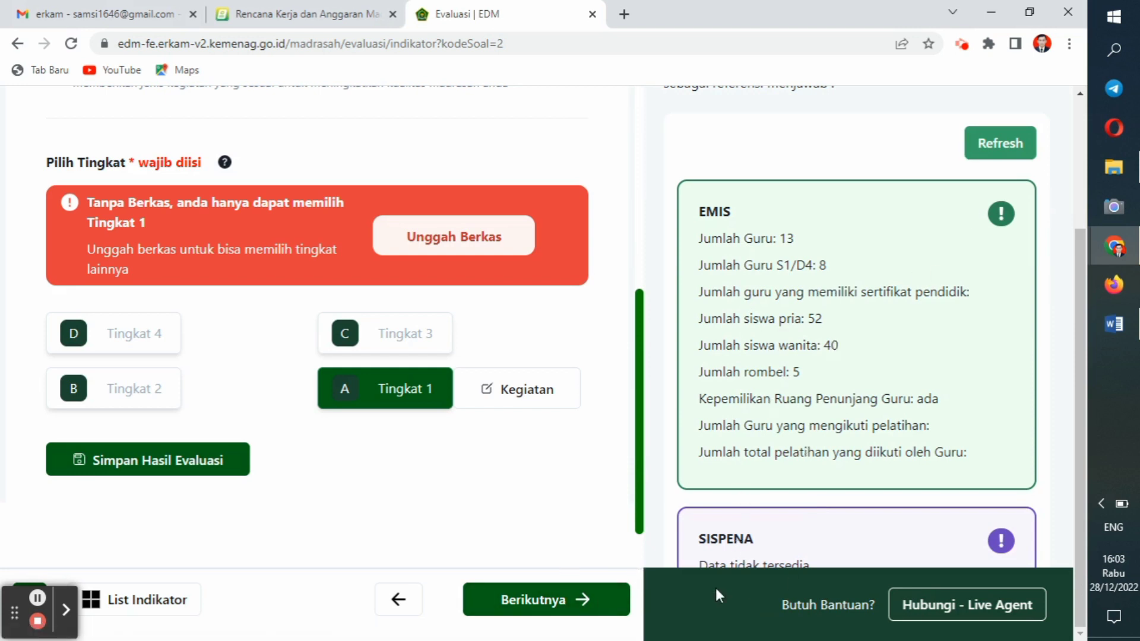
{"action": "left_click", "coordinate": [574, 611]}
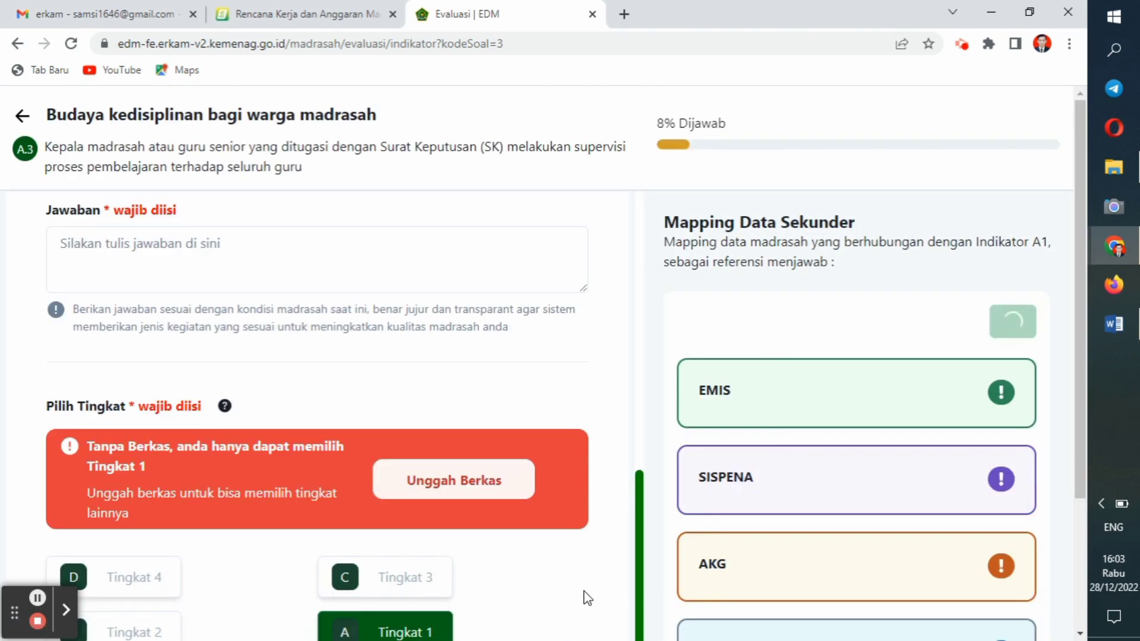
{"action": "left_click_drag", "start_coordinate": [1082, 311], "coordinate": [1078, 487]}
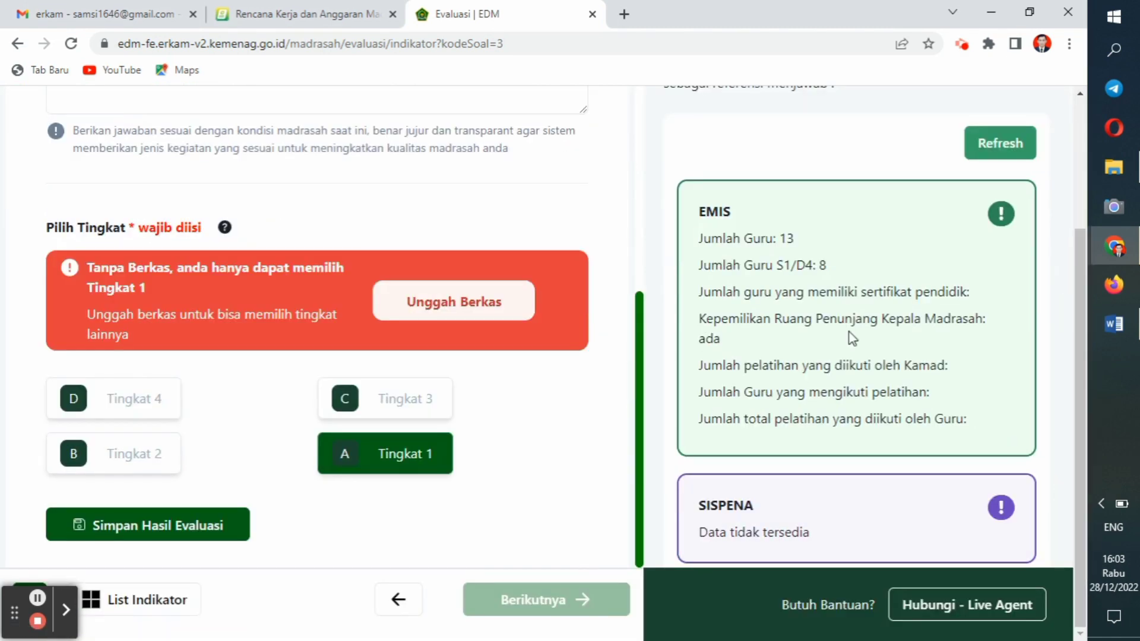
Return to indicator A.2, switch to the Word document, and read on through differences 6 and 7
{"action": "left_click", "coordinate": [398, 609]}
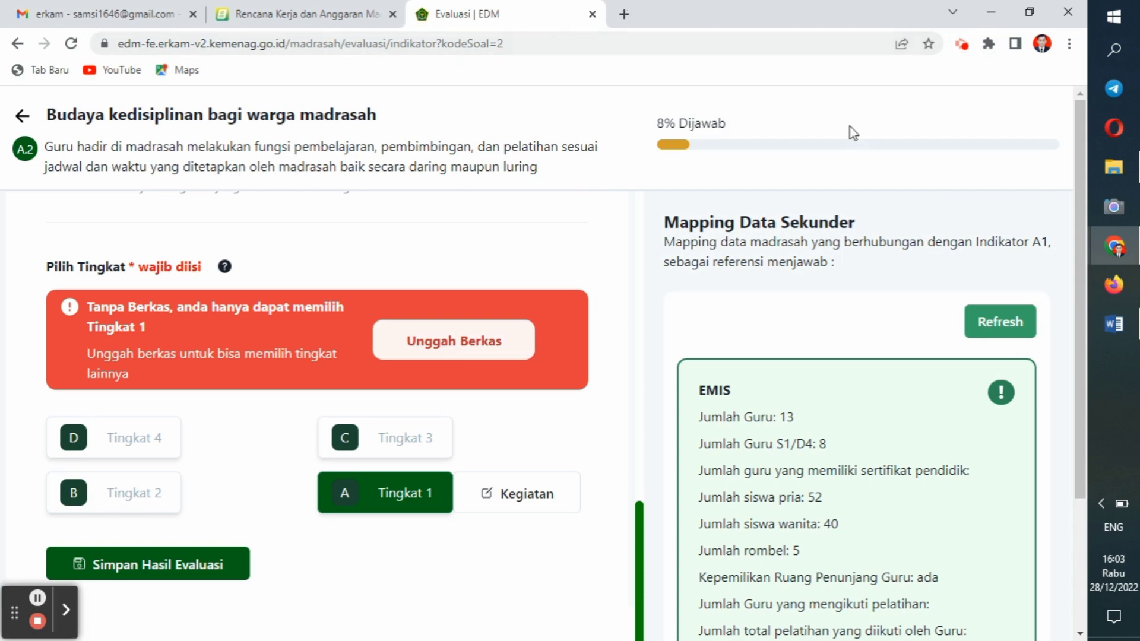
{"action": "left_click", "coordinate": [1114, 325]}
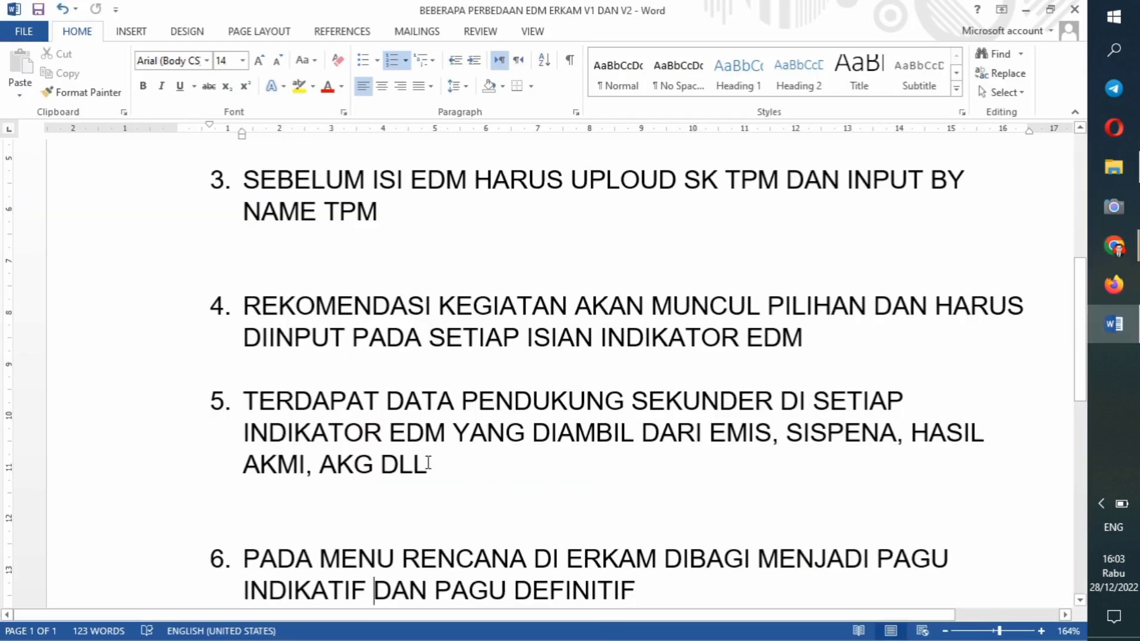
{"action": "key", "text": "Down"}
{"action": "key", "text": "Down"}
{"action": "key", "text": "Down"}
{"action": "key", "text": "Down"}
{"action": "key", "text": "Down"}
{"action": "key", "text": "Down"}
{"action": "key", "text": "Down"}
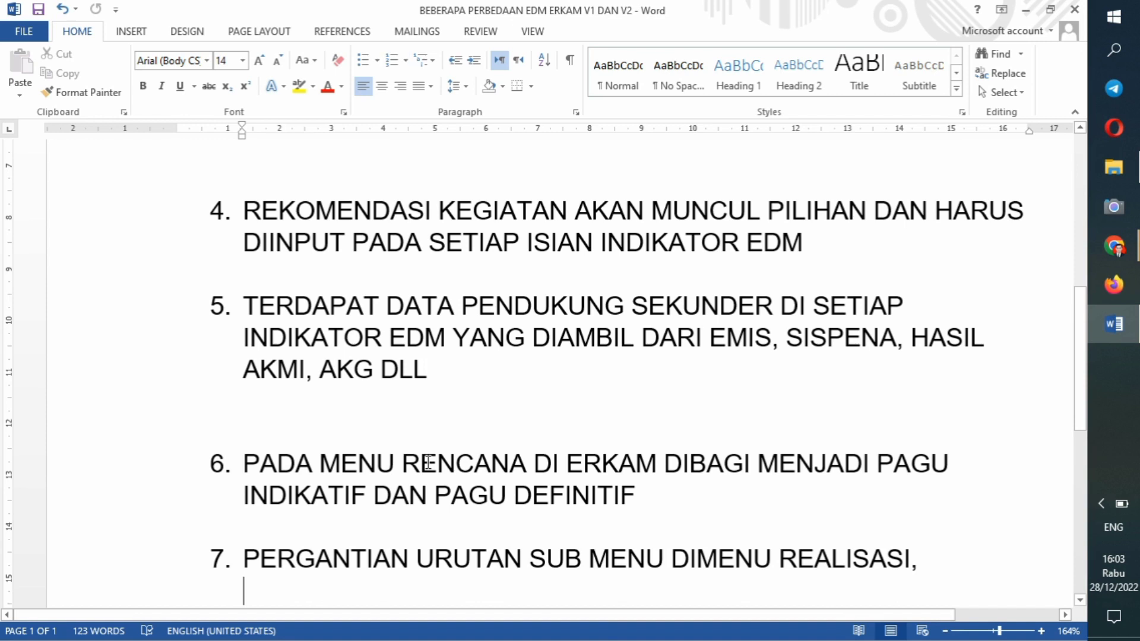
Insert an unnumbered blank line after difference 6, below "INDIKATIF DAN PAGU DEFINITIF"
{"action": "left_click", "coordinate": [652, 497]}
{"action": "key", "text": "Return"}
{"action": "key", "text": "BackSpace"}
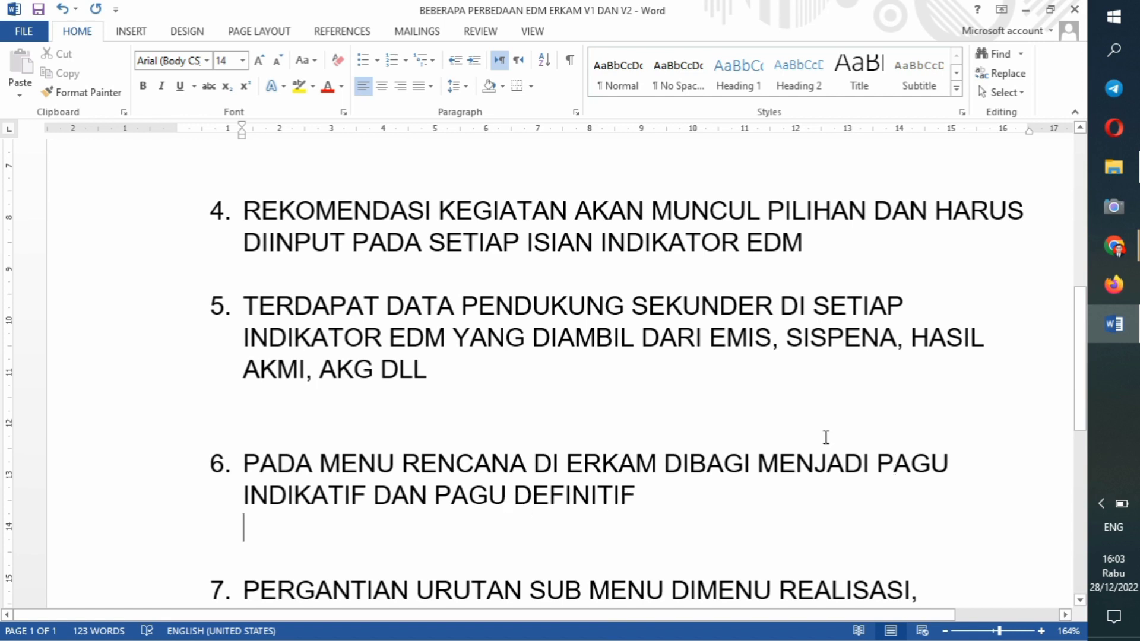
View indicator A.2 in Chrome, and return to the Word document to read differences 6 to 9
{"action": "left_click", "coordinate": [1120, 258]}
{"action": "left_click", "coordinate": [997, 232]}
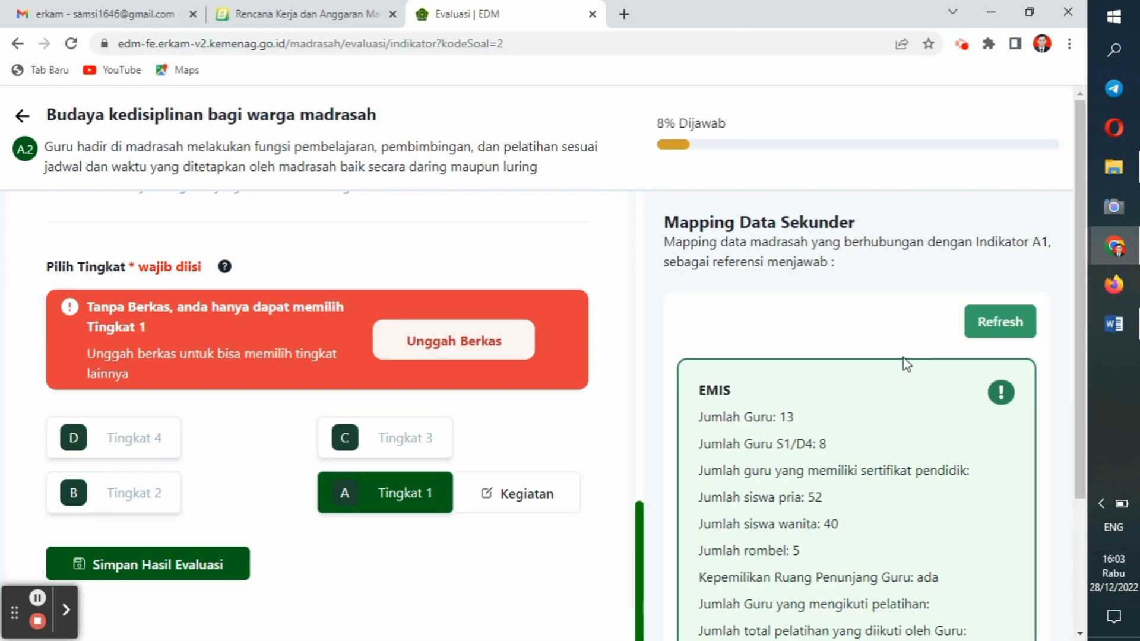
{"action": "mouse_move", "coordinate": [1114, 325]}
{"action": "left_click", "coordinate": [1102, 320]}
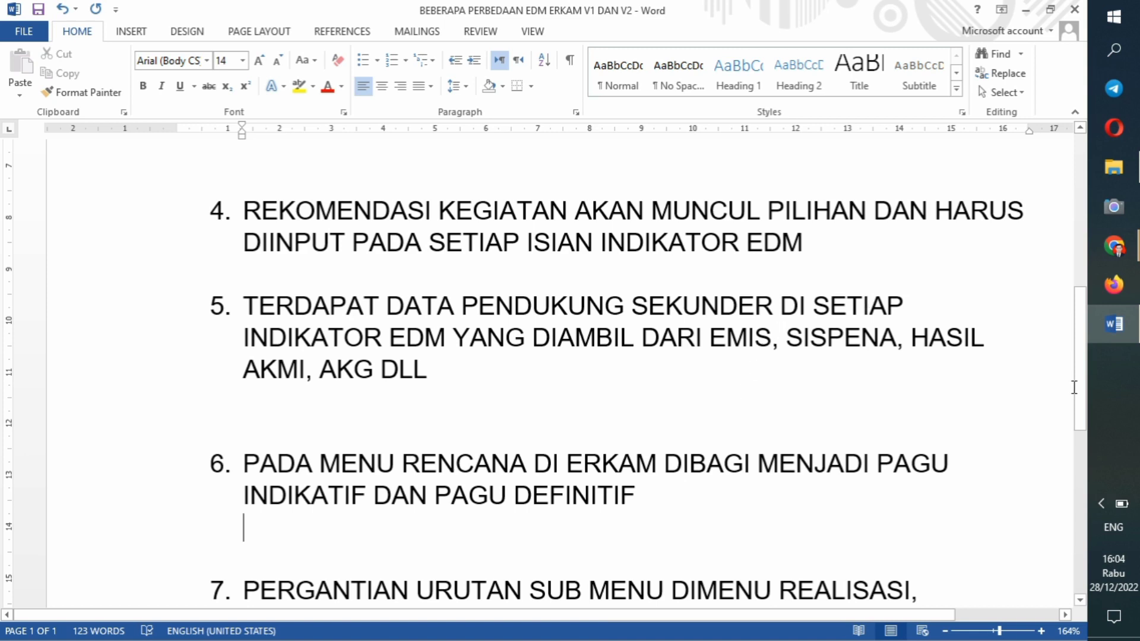
{"action": "left_click_drag", "start_coordinate": [1074, 387], "coordinate": [1081, 443]}
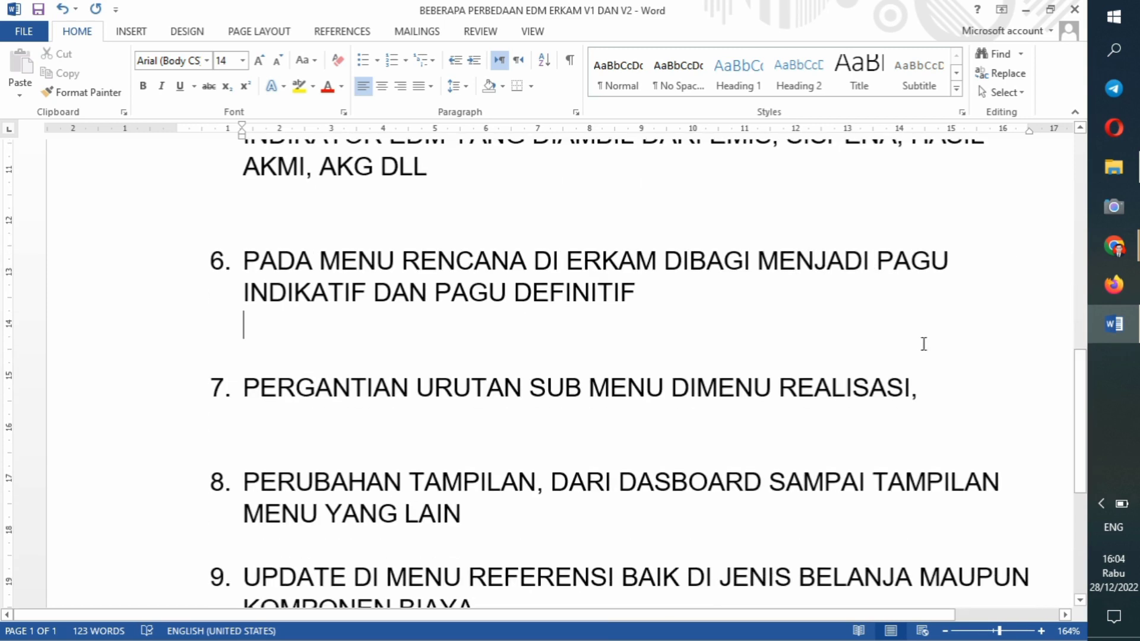
Switch to Chrome and examine the EMIS and SISPENA entries under Mapping Data Sekunder for indicator A.2
{"action": "mouse_move", "coordinate": [1108, 249]}
{"action": "left_click", "coordinate": [1001, 208]}
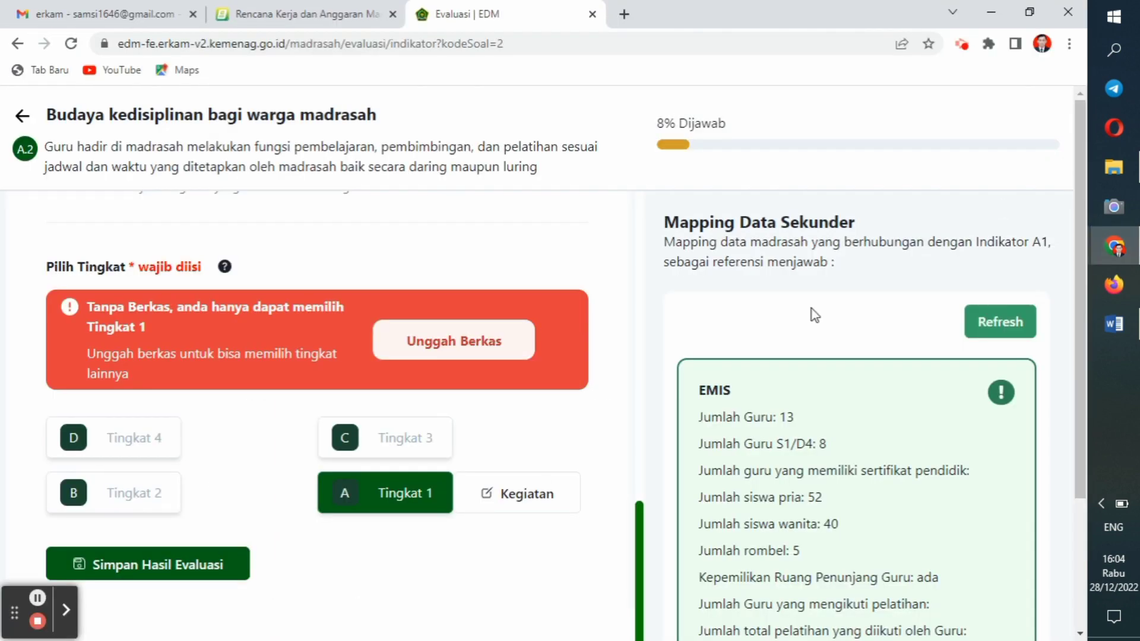
{"action": "left_click_drag", "start_coordinate": [1080, 302], "coordinate": [1068, 407]}
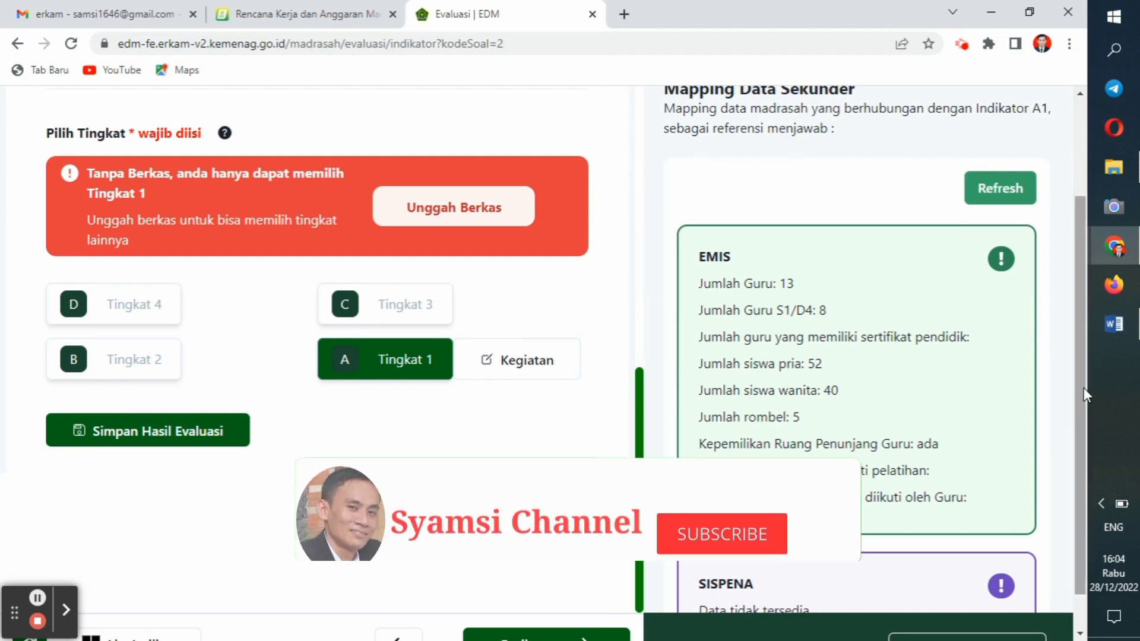
Check difference 6 in the Word document, and show the EDM V.2 and eRKAM V.2 portal home page in Chrome
{"action": "left_click", "coordinate": [1111, 336]}
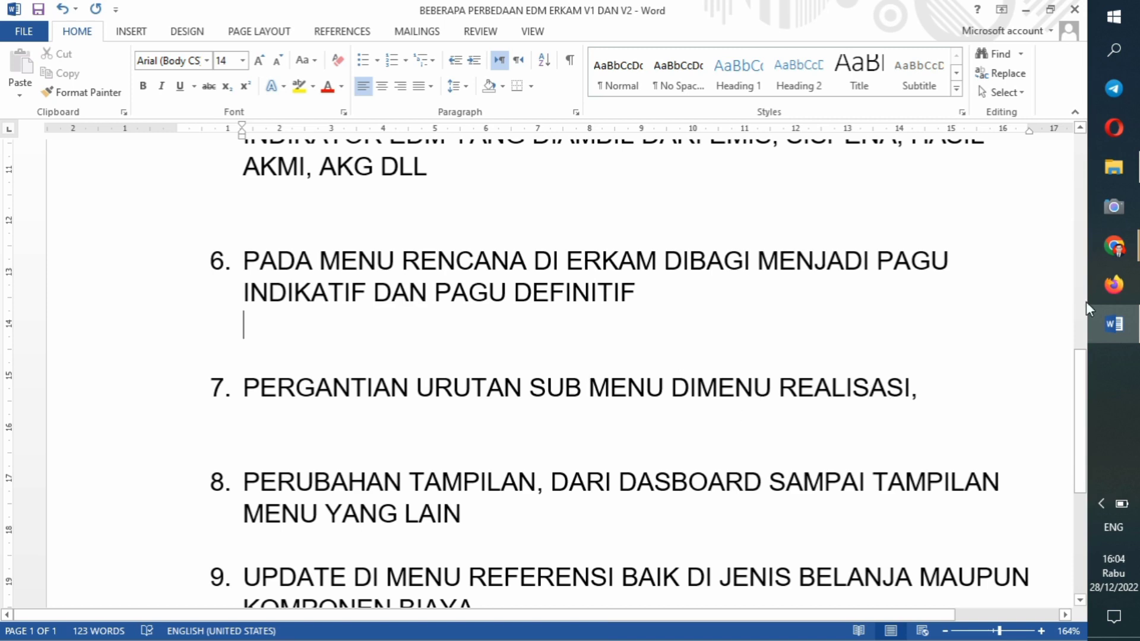
{"action": "mouse_move", "coordinate": [1121, 252]}
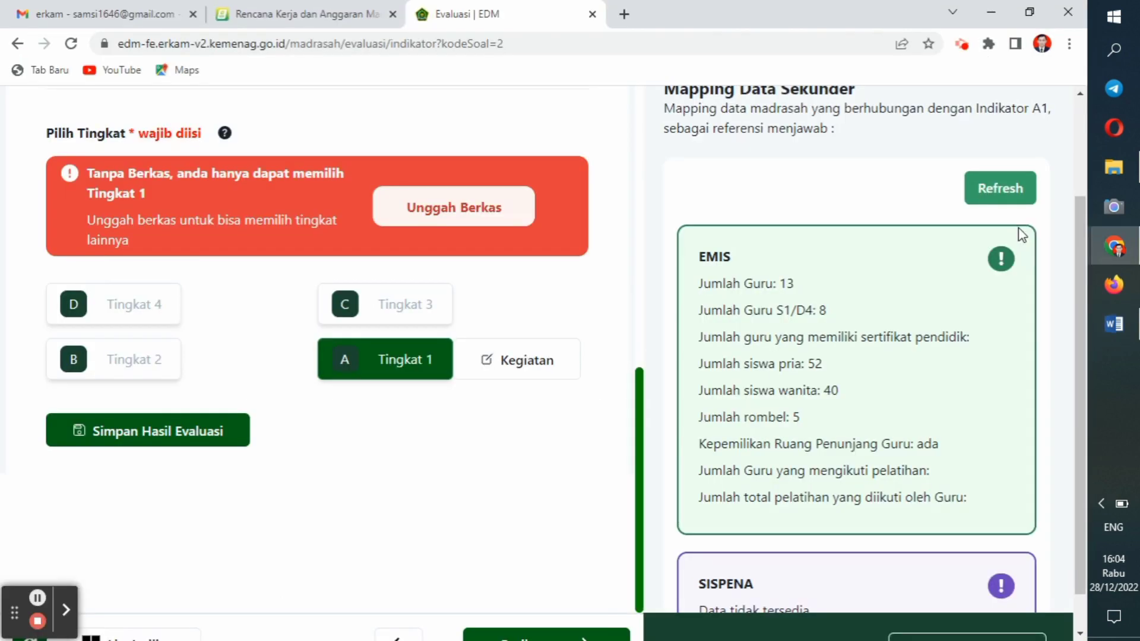
{"action": "left_click", "coordinate": [1018, 227]}
{"action": "left_click", "coordinate": [352, 15]}
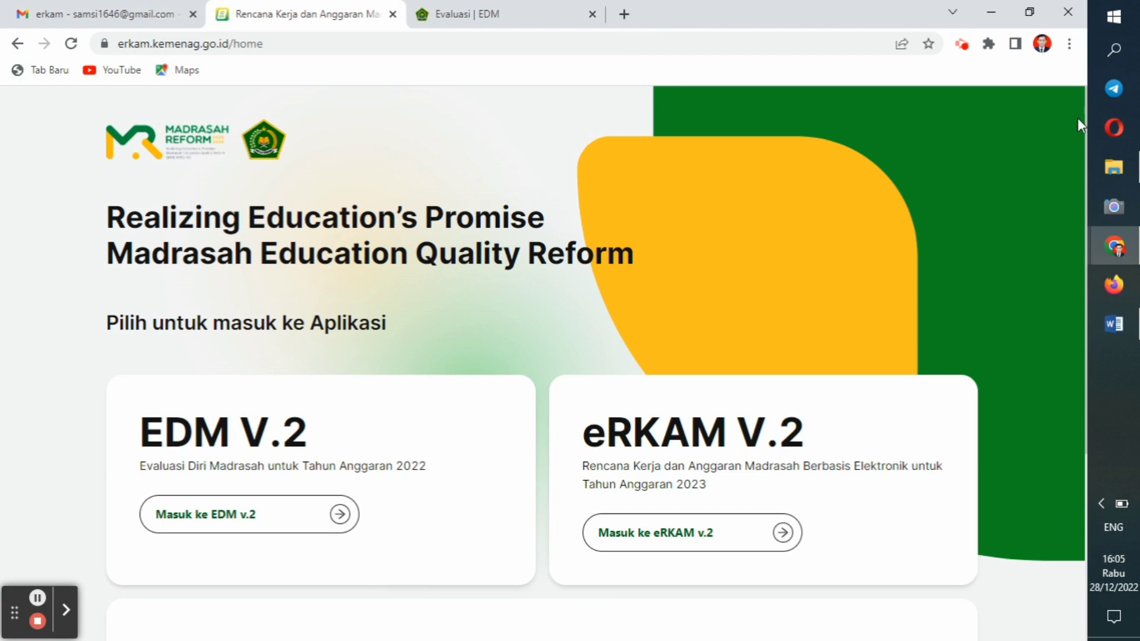
Switch to the Word document and read differences 7 to 9 on the Realisasi submenus, changed display and Referensi updates
{"action": "left_click", "coordinate": [1114, 320]}
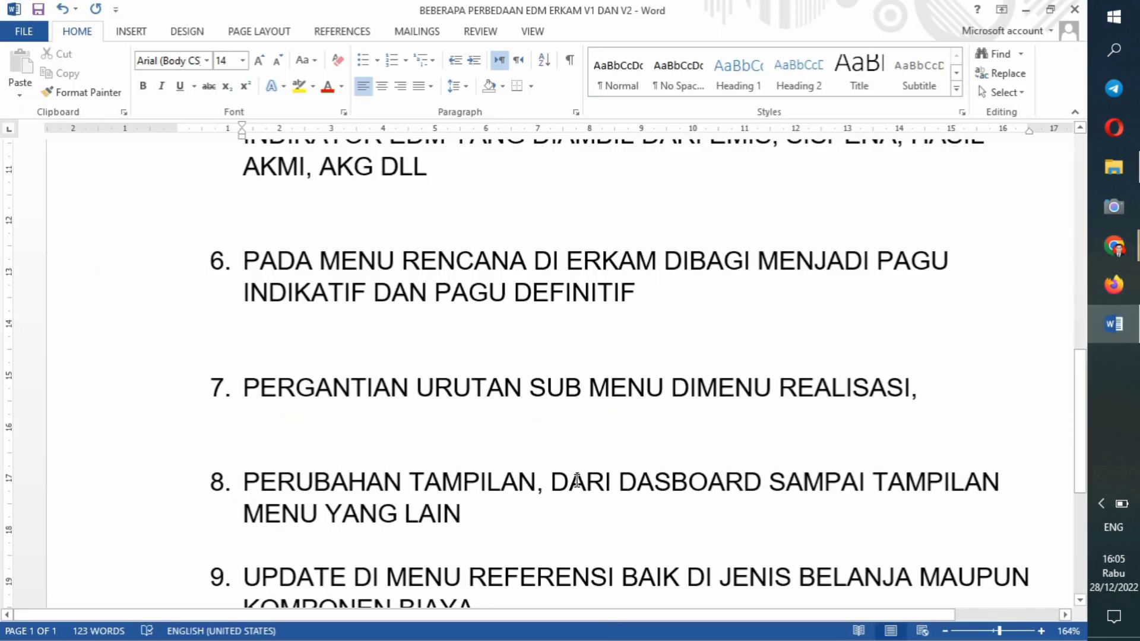
{"action": "left_click", "coordinate": [452, 474]}
{"action": "key", "text": "Down"}
{"action": "key", "text": "Down"}
{"action": "key", "text": "Down"}
{"action": "key", "text": "Down"}
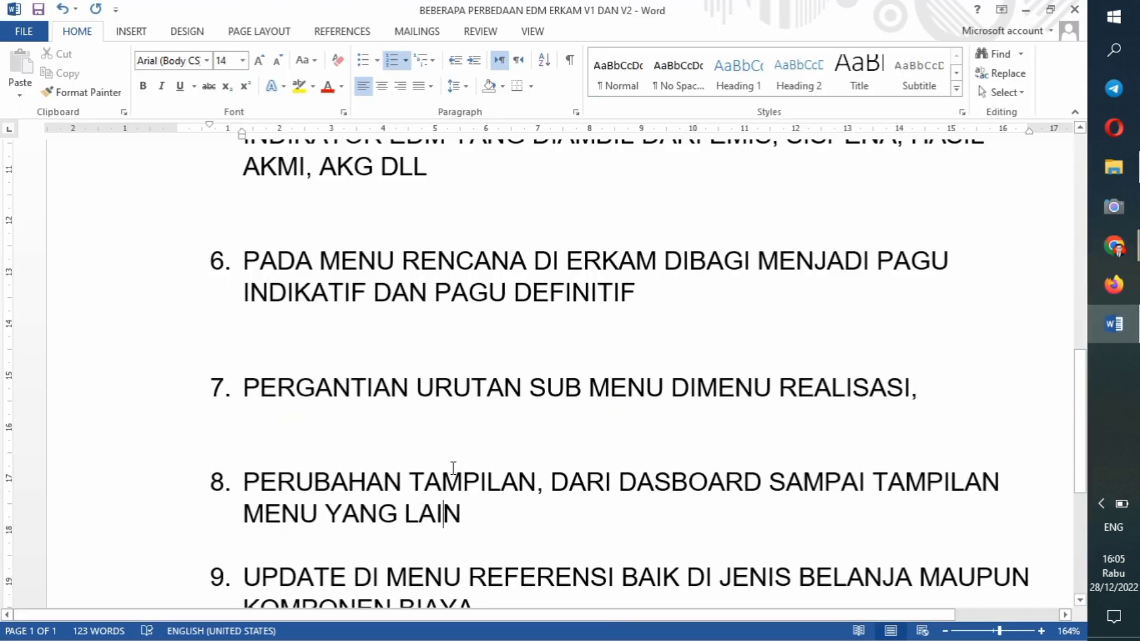
{"action": "key", "text": "Down"}
{"action": "key", "text": "Down"}
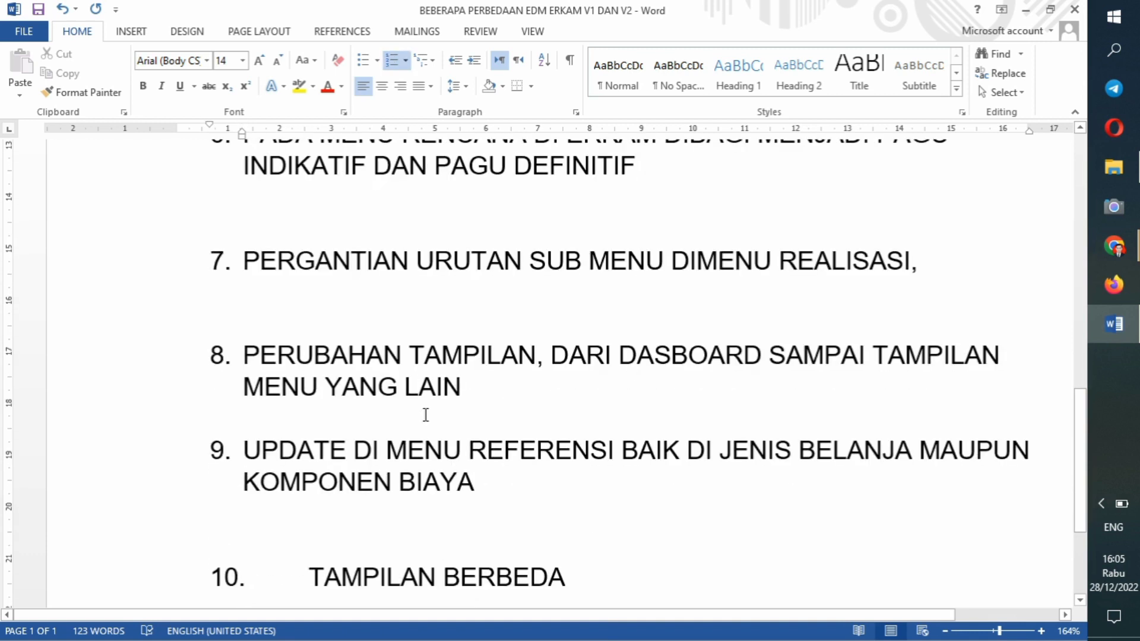
{"action": "left_click", "coordinate": [485, 397]}
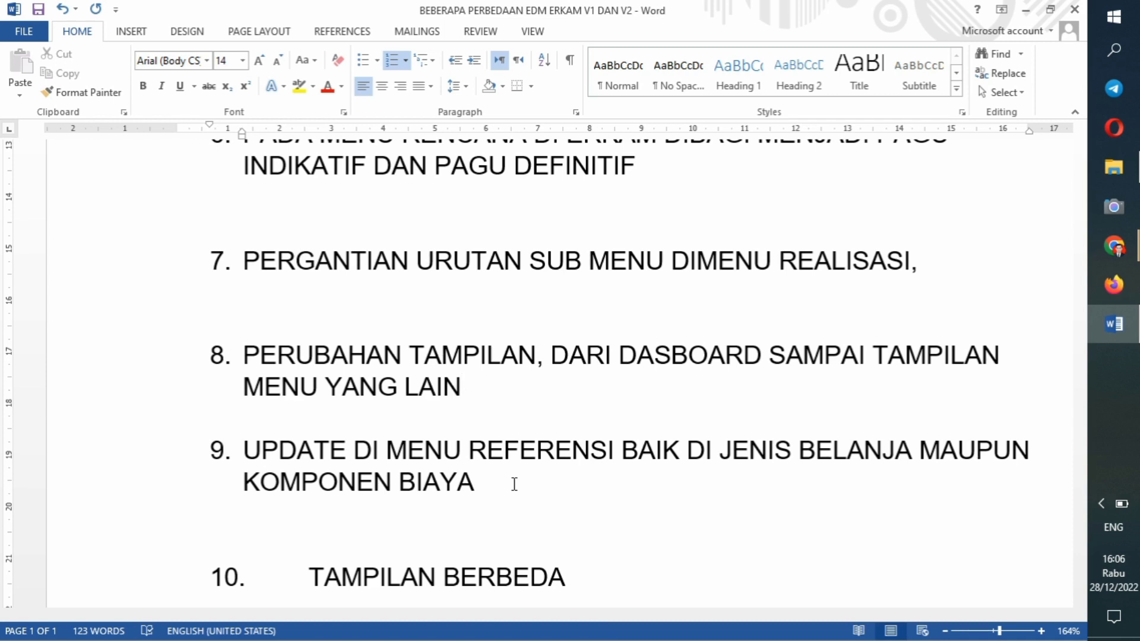
Replace the text of difference 10 with "UPDATE BEBERAPA MENU"
{"action": "key", "text": "Down"}
{"action": "key", "text": "Down"}
{"action": "key", "text": "Down"}
{"action": "key", "text": "Down"}
{"action": "key", "text": "Down"}
{"action": "key", "text": "Down"}
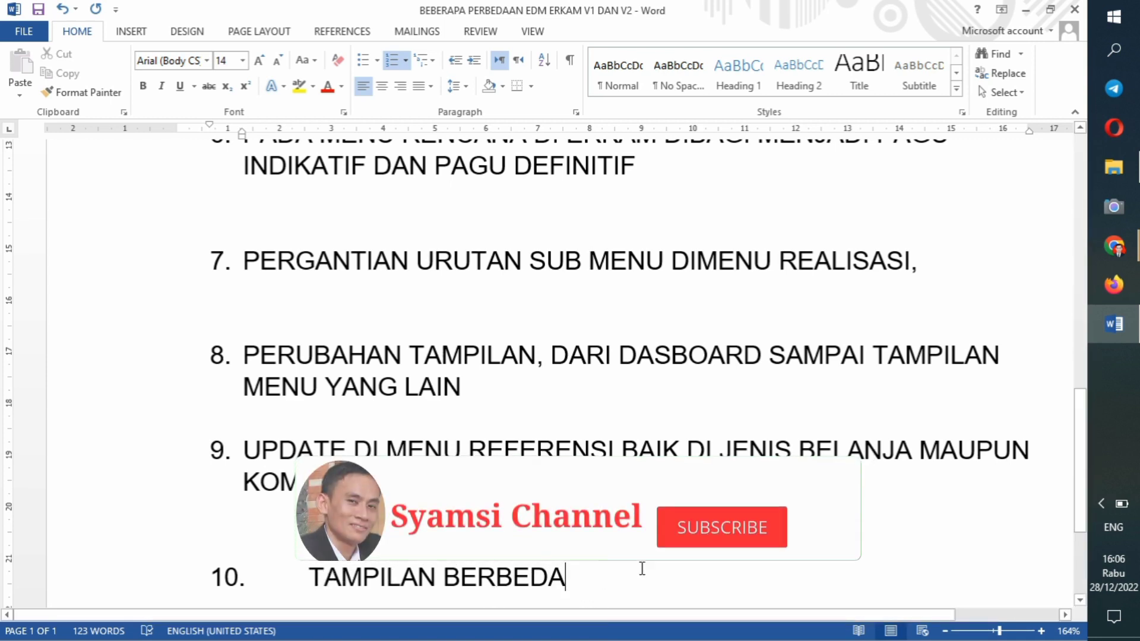
{"action": "key", "text": "BackSpace"}
{"action": "key", "text": "BackSpace"}
{"action": "key", "text": "BackSpace"}
{"action": "key", "text": "BackSpace"}
{"action": "key", "text": "BackSpace"}
{"action": "key", "text": "BackSpace"}
{"action": "key", "text": "BackSpace"}
{"action": "key", "text": "BackSpace"}
{"action": "key", "text": "BackSpace"}
{"action": "key", "text": "BackSpace"}
{"action": "key", "text": "BackSpace"}
{"action": "key", "text": "BackSpace"}
{"action": "key", "text": "BackSpace"}
{"action": "key", "text": "BackSpace"}
{"action": "key", "text": "BackSpace"}
{"action": "key", "text": "BackSpace"}
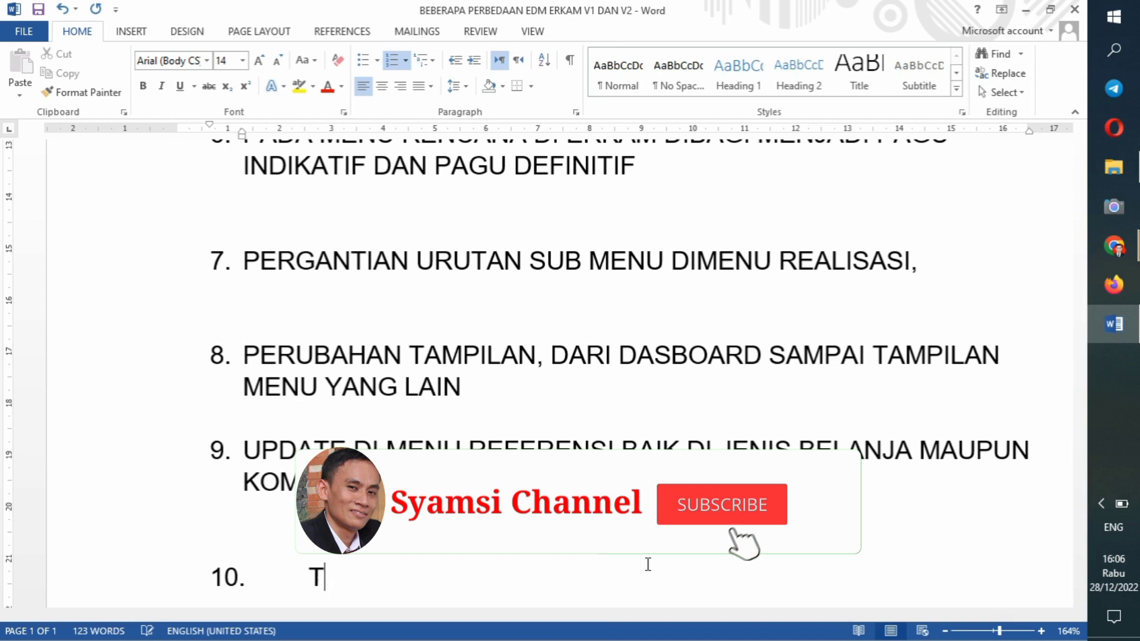
{"action": "type", "text": "UPDAW"}
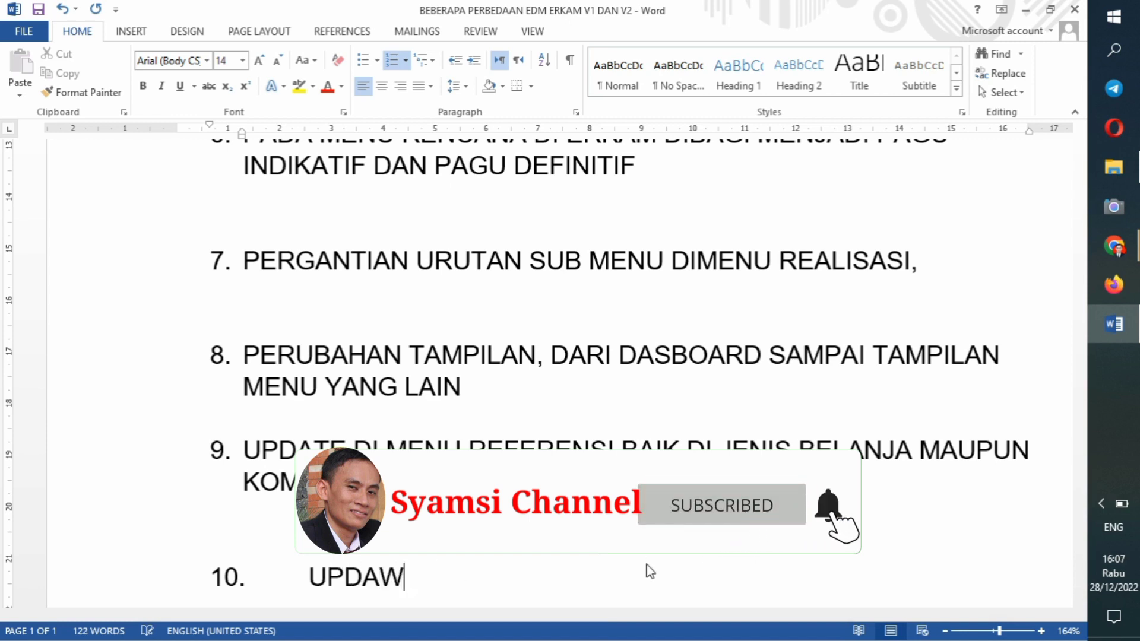
{"action": "key", "text": "BackSpace"}
{"action": "type", "text": "TE BEBEB"}
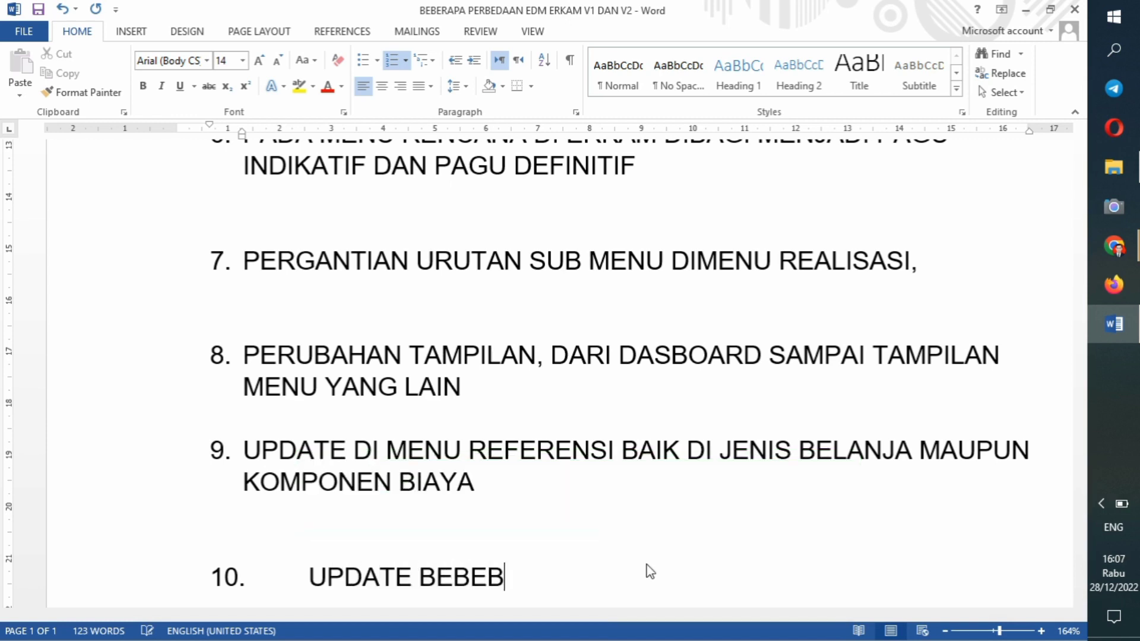
{"action": "key", "text": "BackSpace"}
{"action": "type", "text": "RAPA MENU"}
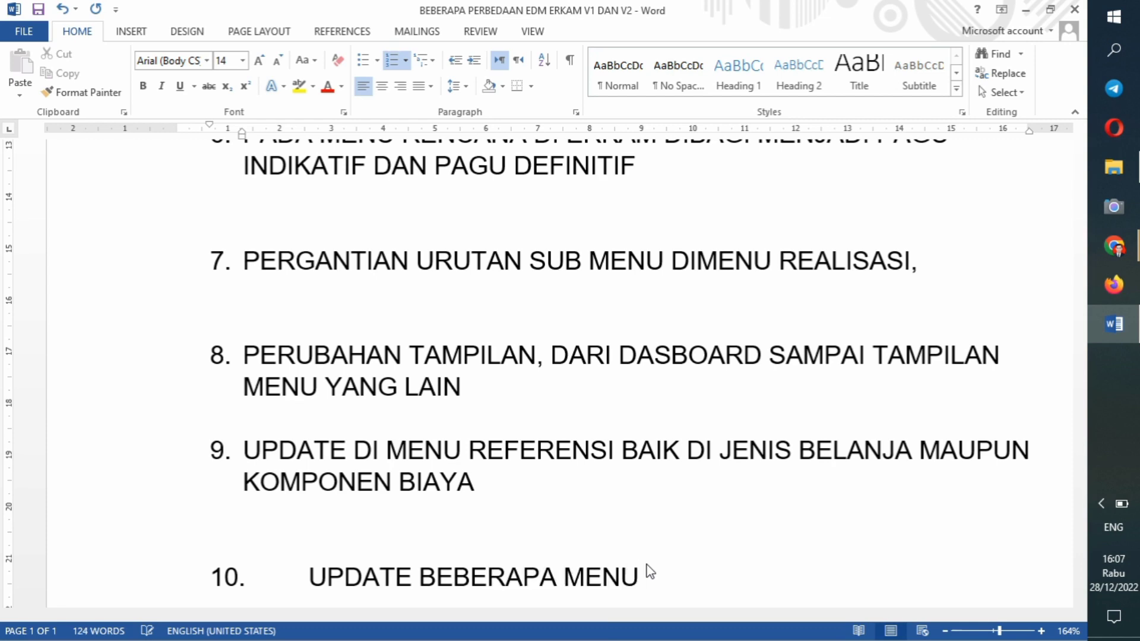
Return to the beginning of the differences list, and switch to the eRKAM portal home page in Chrome
{"action": "left_click_drag", "start_coordinate": [1080, 442], "coordinate": [1075, 166]}
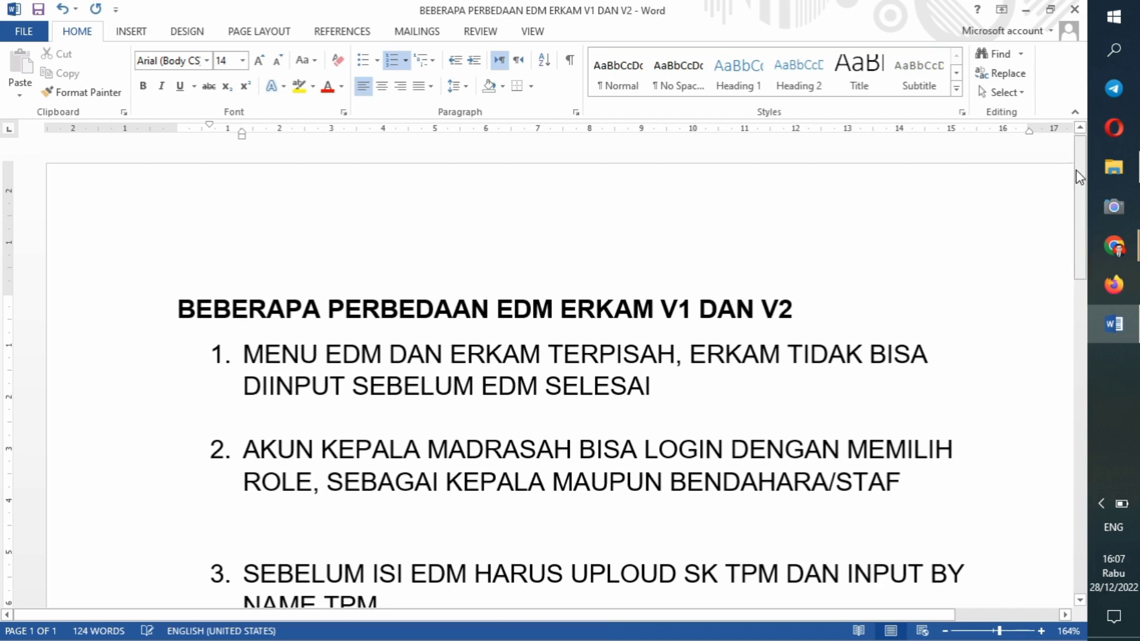
{"action": "mouse_move", "coordinate": [1124, 252]}
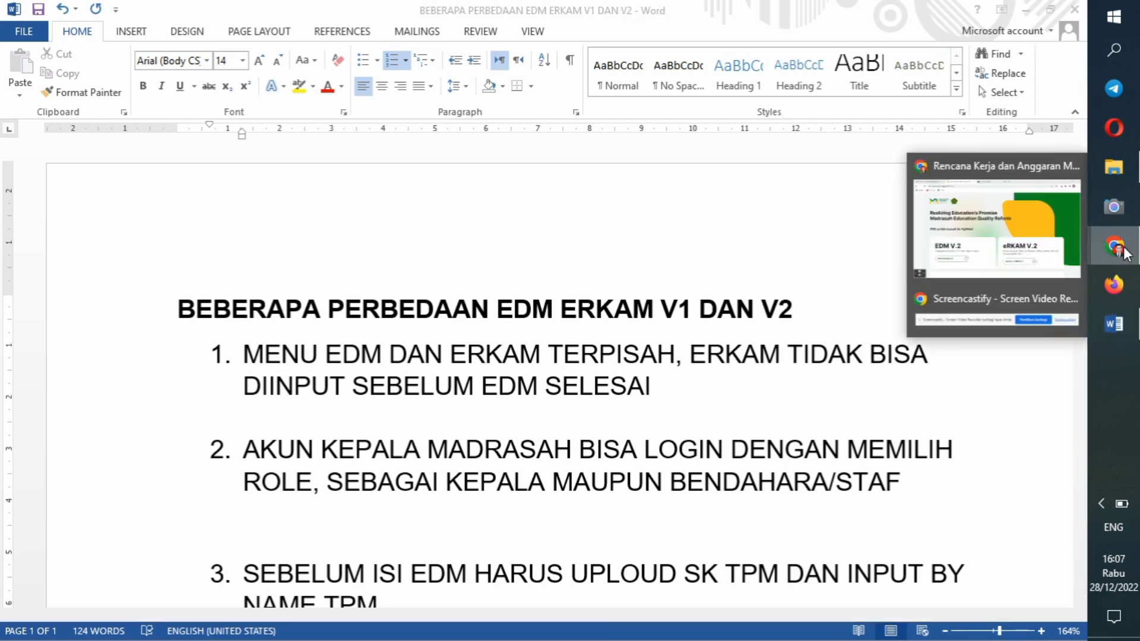
{"action": "left_click", "coordinate": [1033, 196]}
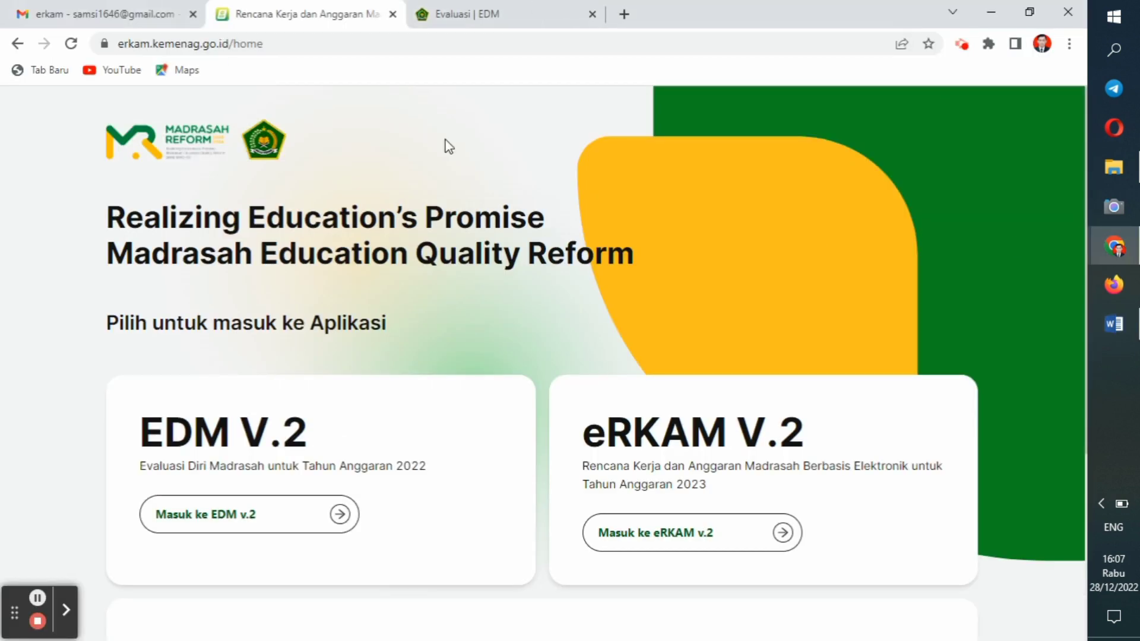